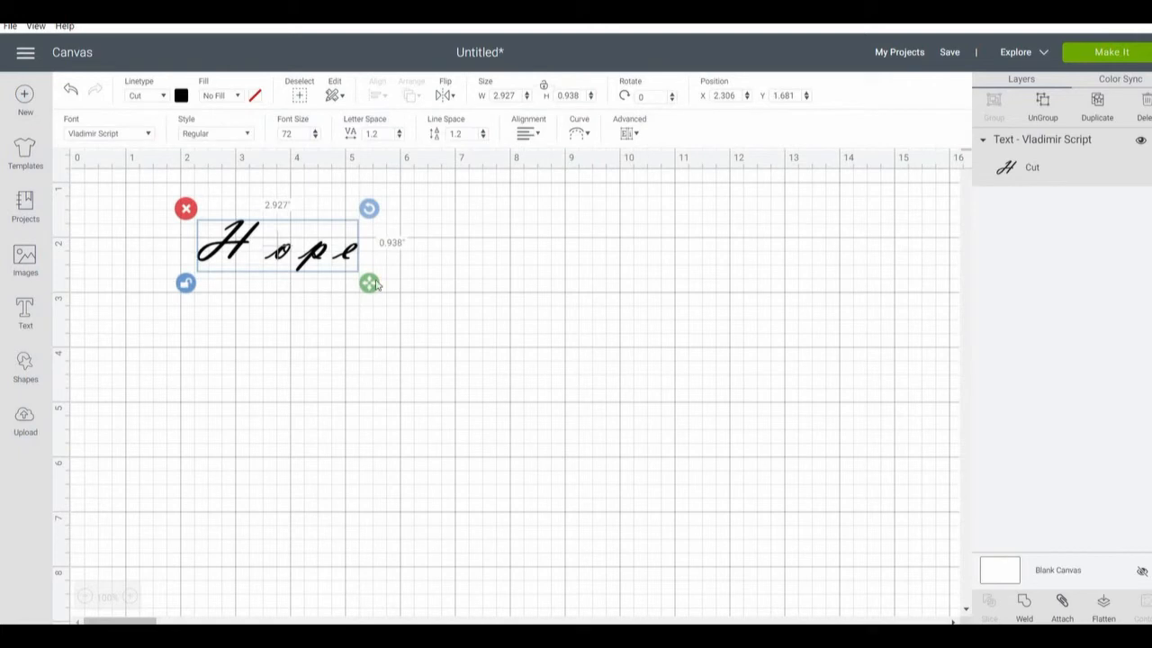
- Enlarge the "Hope" text to about 6.55 by 2.34 inches and tighten its letter spacing to -1
left_click_drag(370, 284, 567, 362)
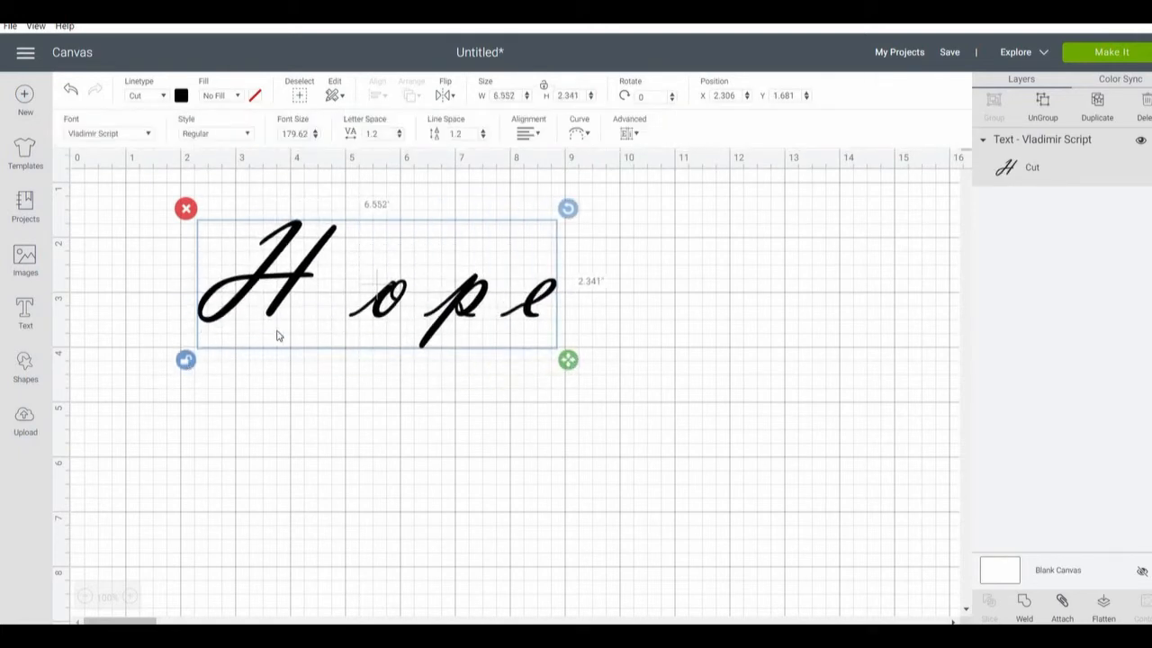
left_click(400, 138)
left_click(400, 138)
left_click(400, 138)
left_click(399, 138)
left_click(399, 137)
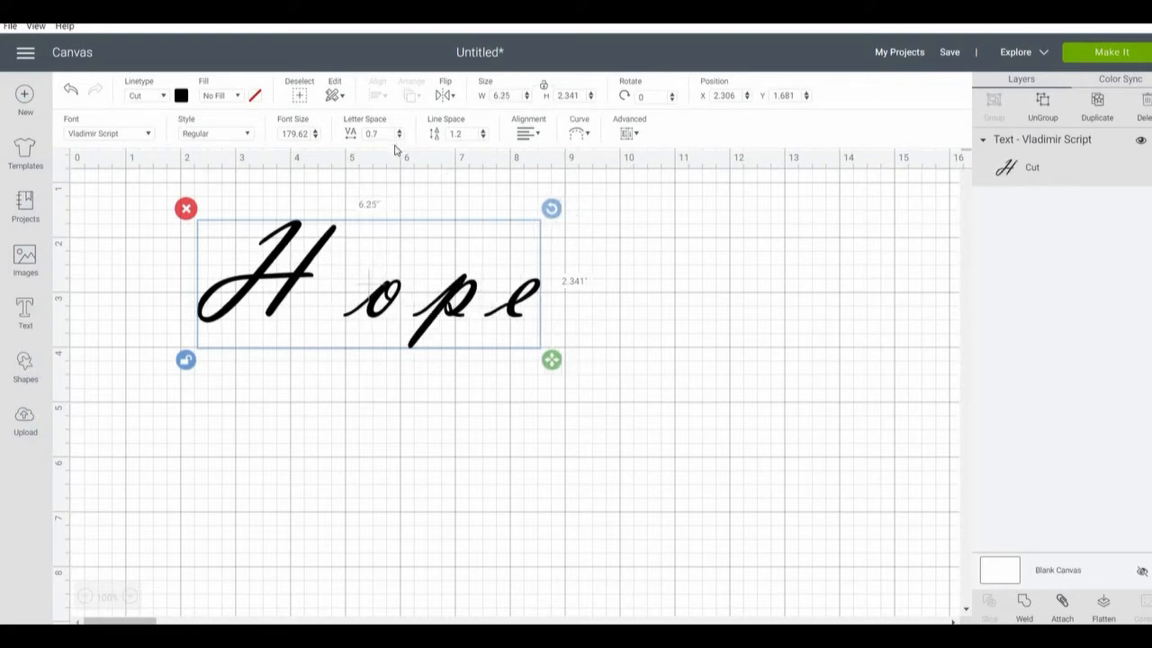
left_click(399, 138)
left_click(399, 138)
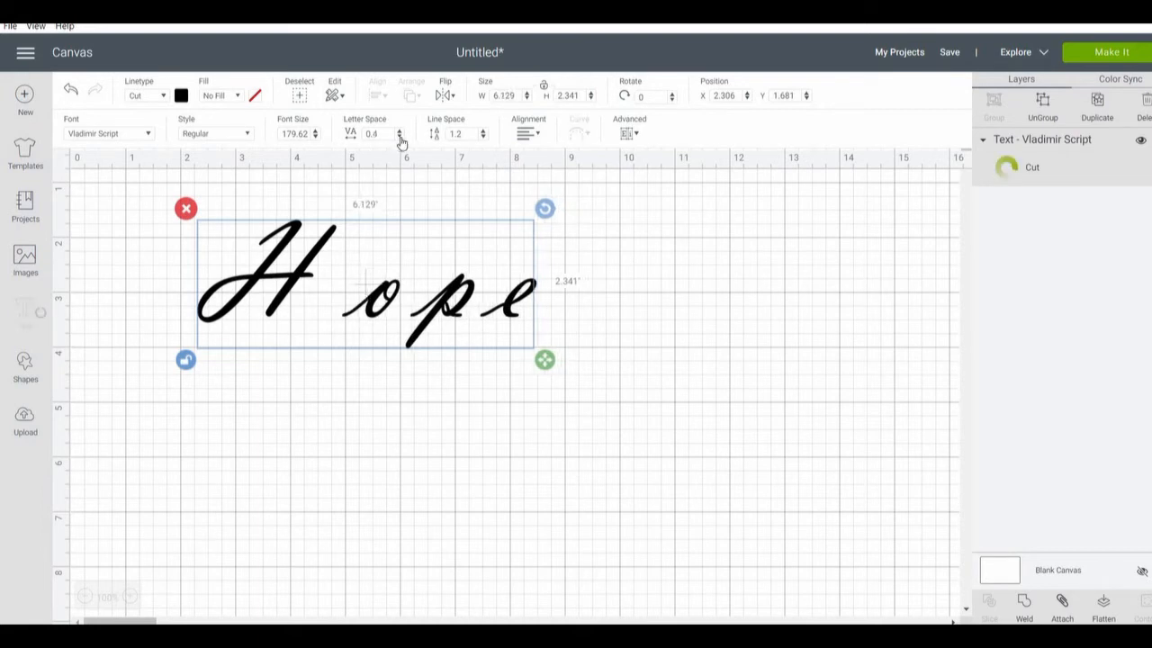
left_click(399, 138)
left_click(399, 137)
left_click(400, 138)
left_click(399, 138)
left_click(398, 138)
left_click(398, 138)
left_click(399, 137)
left_click(398, 138)
left_click(399, 138)
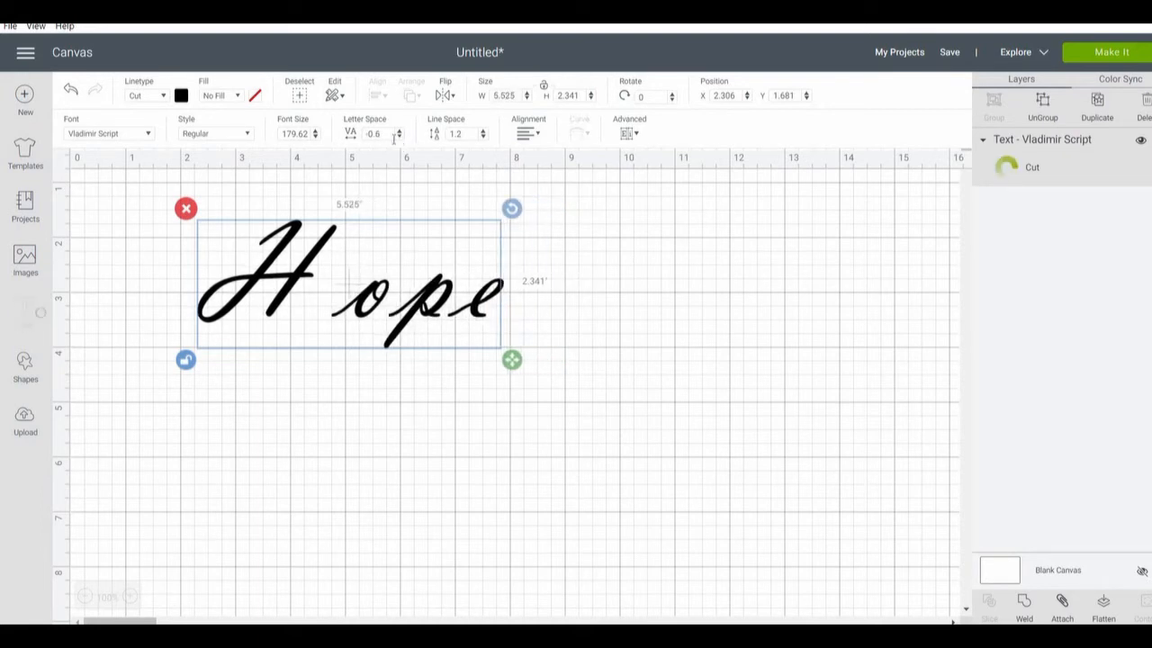
left_click(391, 138)
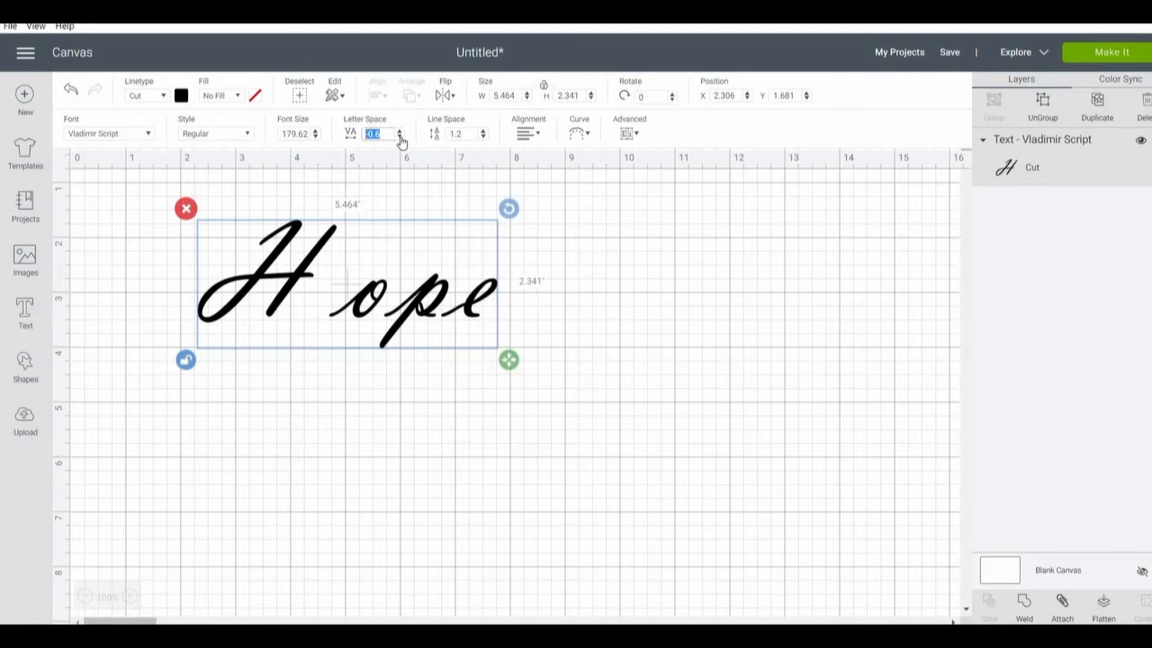
type("-1")
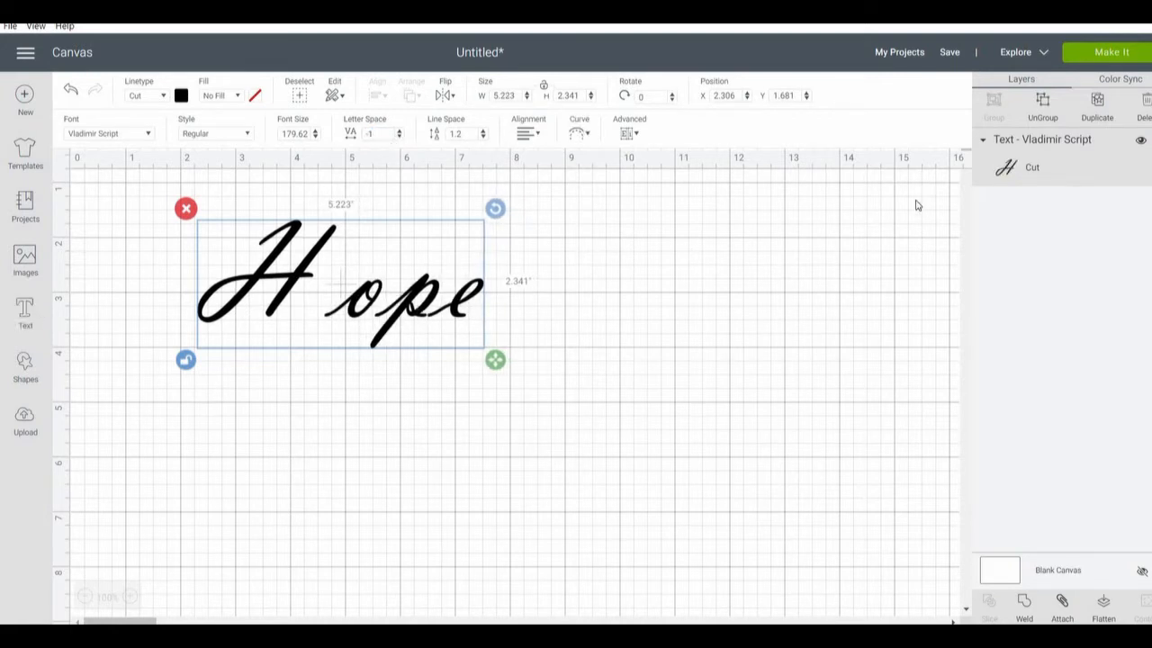
- Ungroup the "Hope" text and move its separate letters together so each overlaps the next as connected script
left_click(1044, 110)
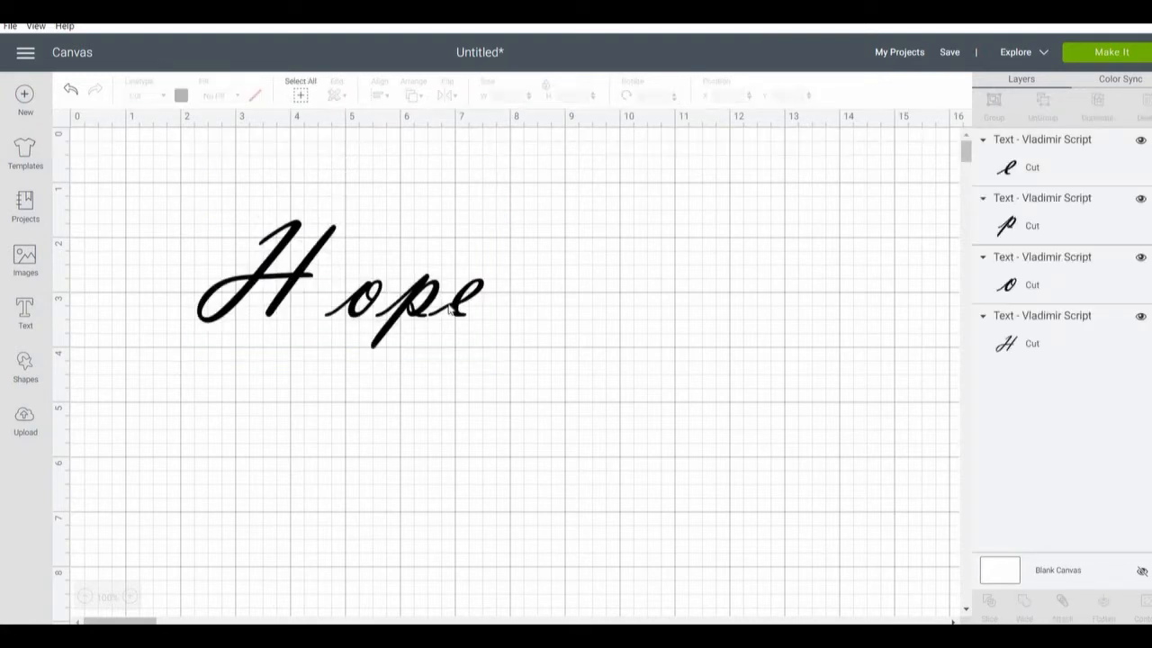
left_click_drag(288, 285, 284, 262)
left_click_drag(358, 299, 308, 279)
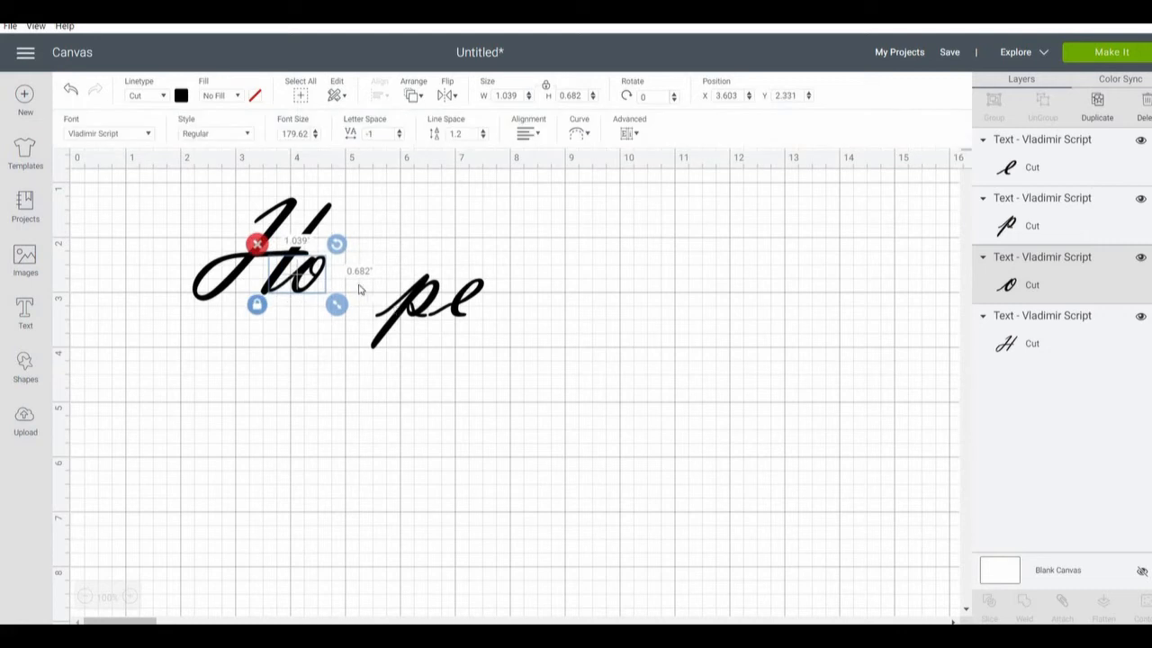
left_click_drag(398, 311, 322, 285)
left_click_drag(455, 309, 381, 283)
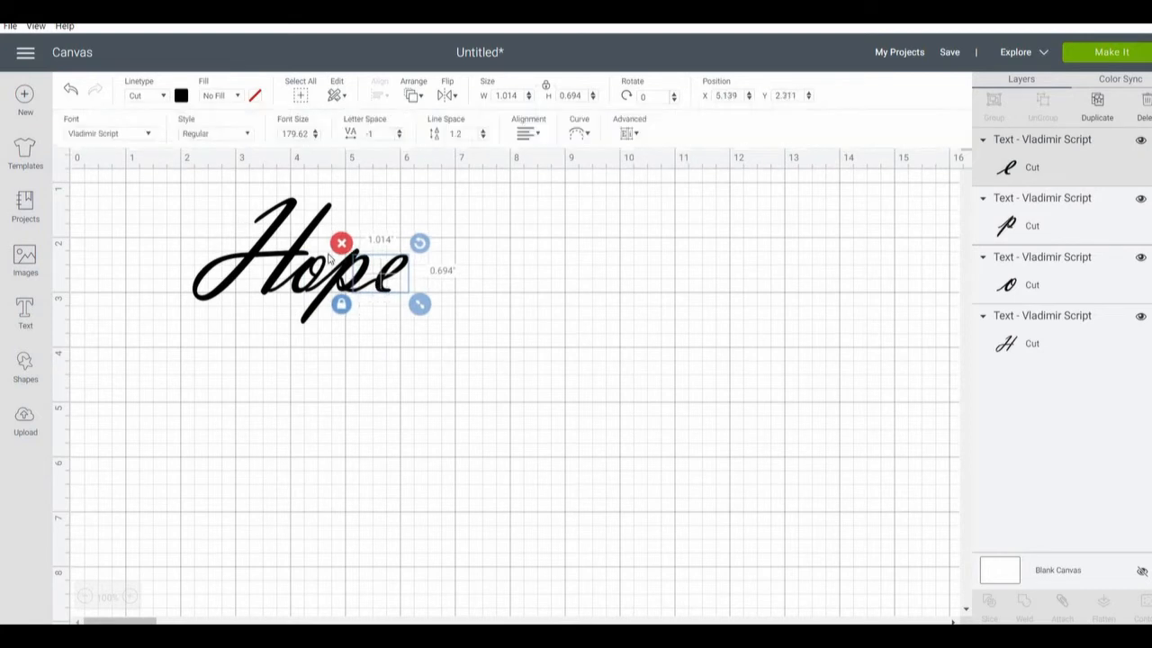
- Weld all four overlapping letters into a single "Hope" shape
left_click(513, 353)
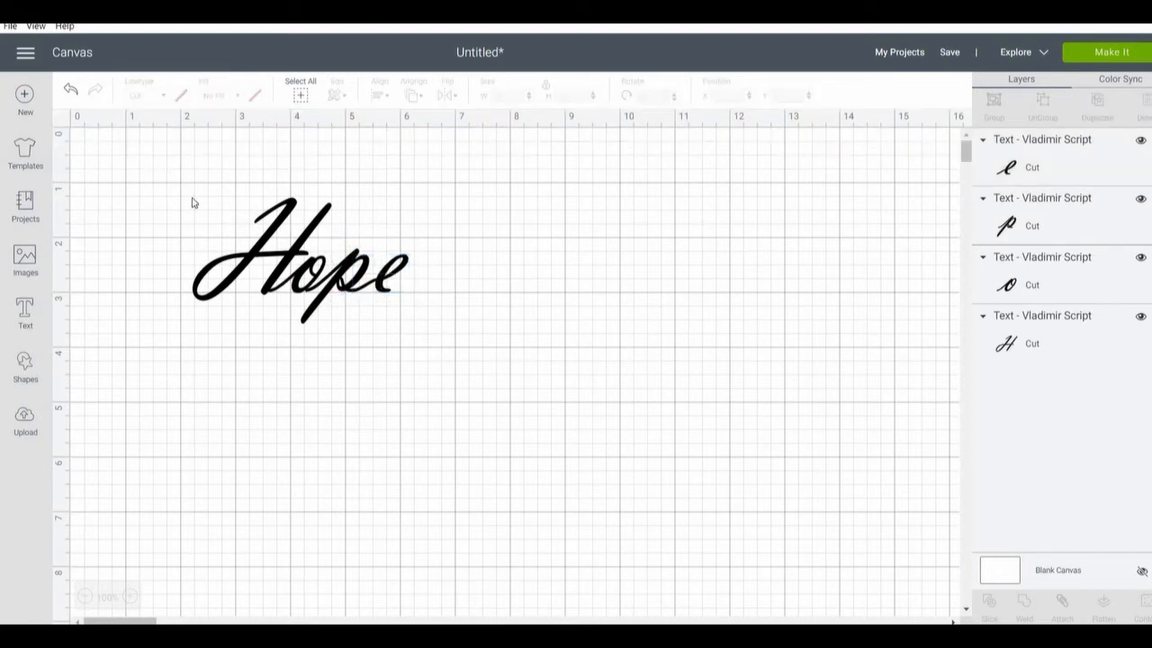
left_click_drag(148, 171, 512, 381)
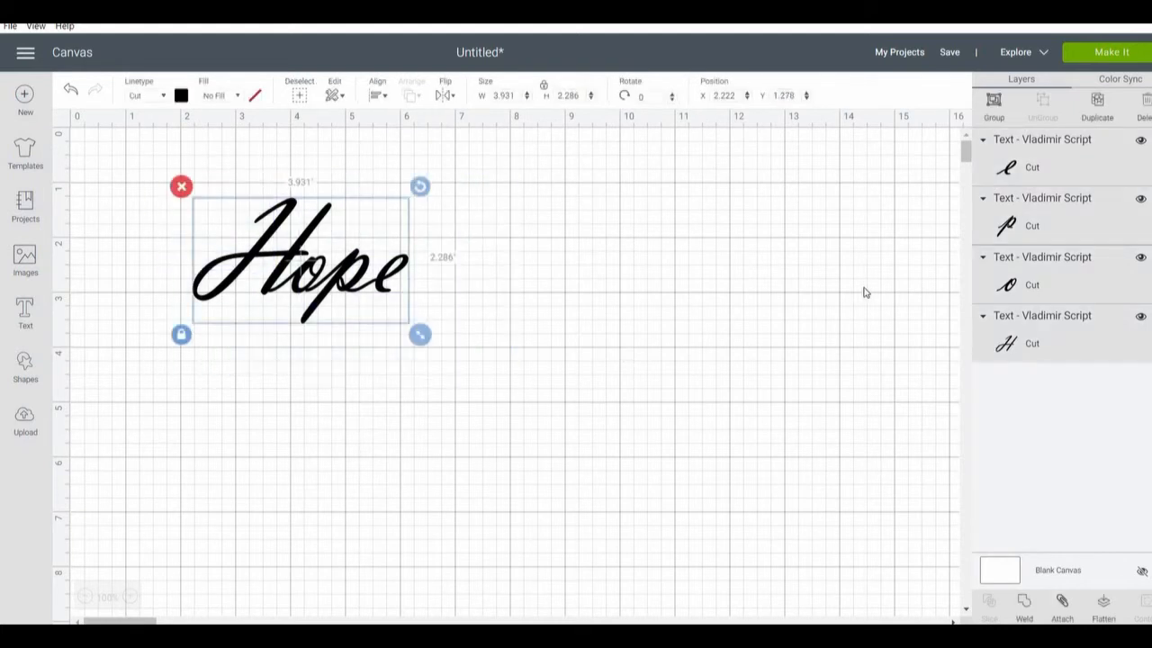
left_click(1025, 620)
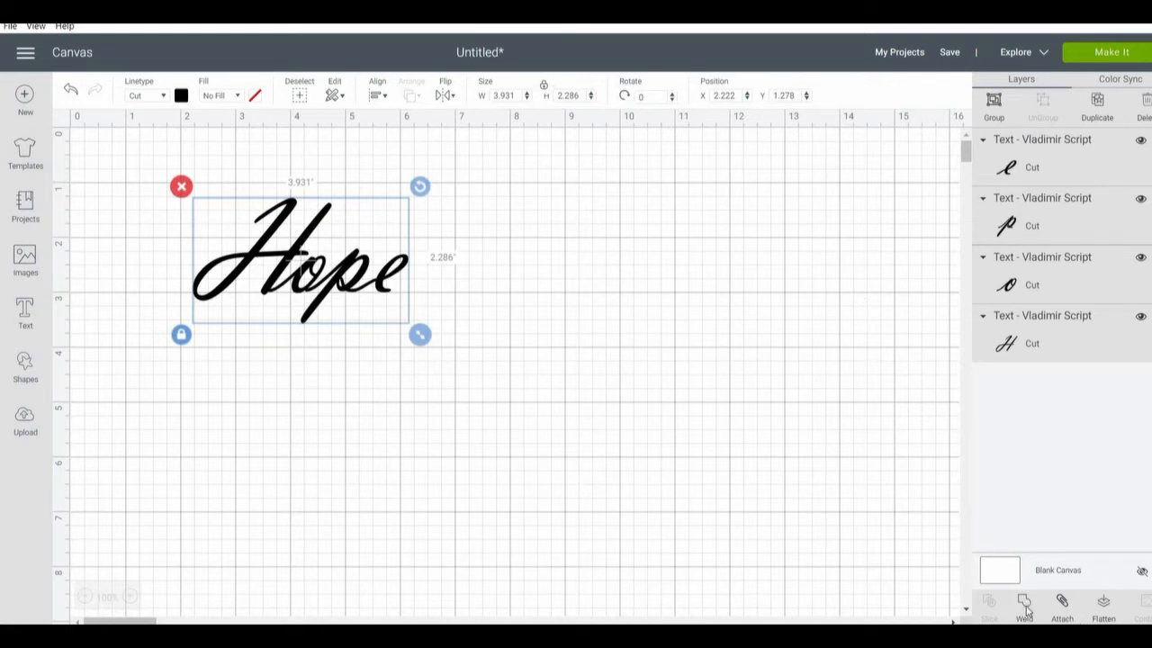
- Resize the welded "Hope" shape to 10 inches wide and 4 inches high without keeping its proportions
left_click(324, 270)
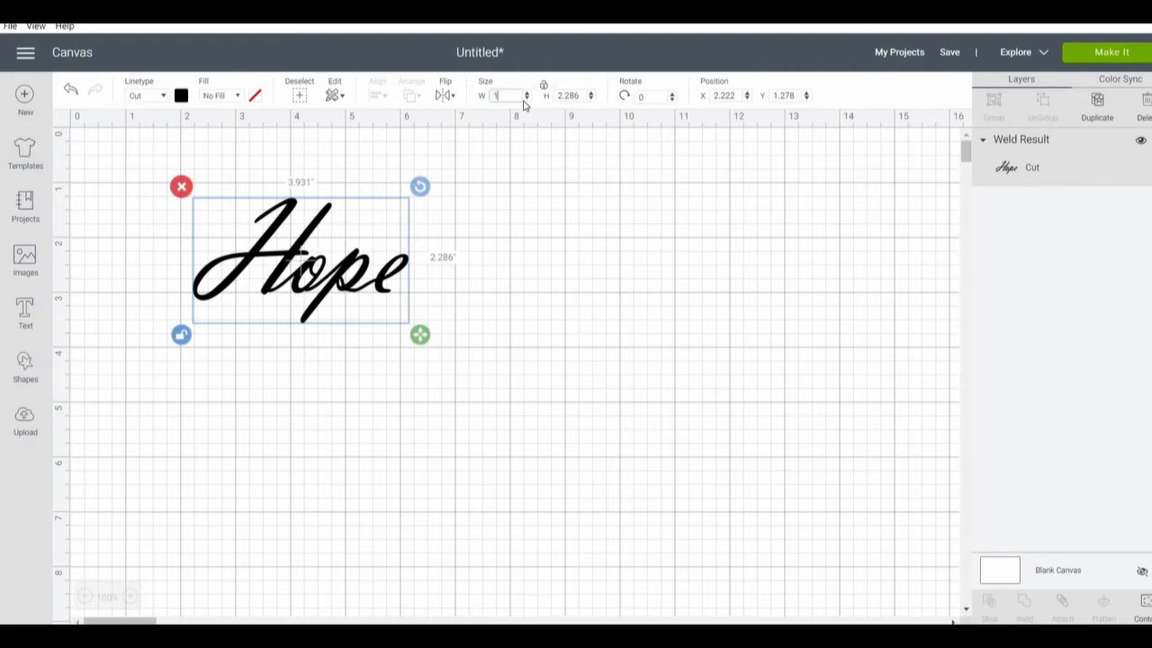
left_click(583, 96)
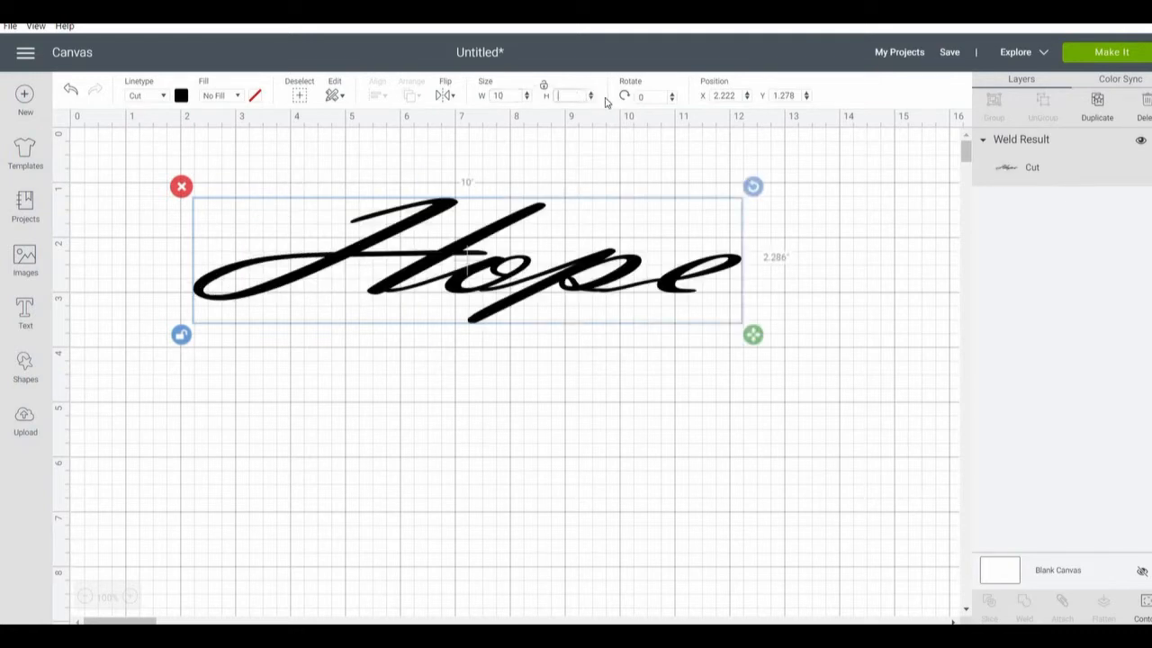
type("4")
key("Return")
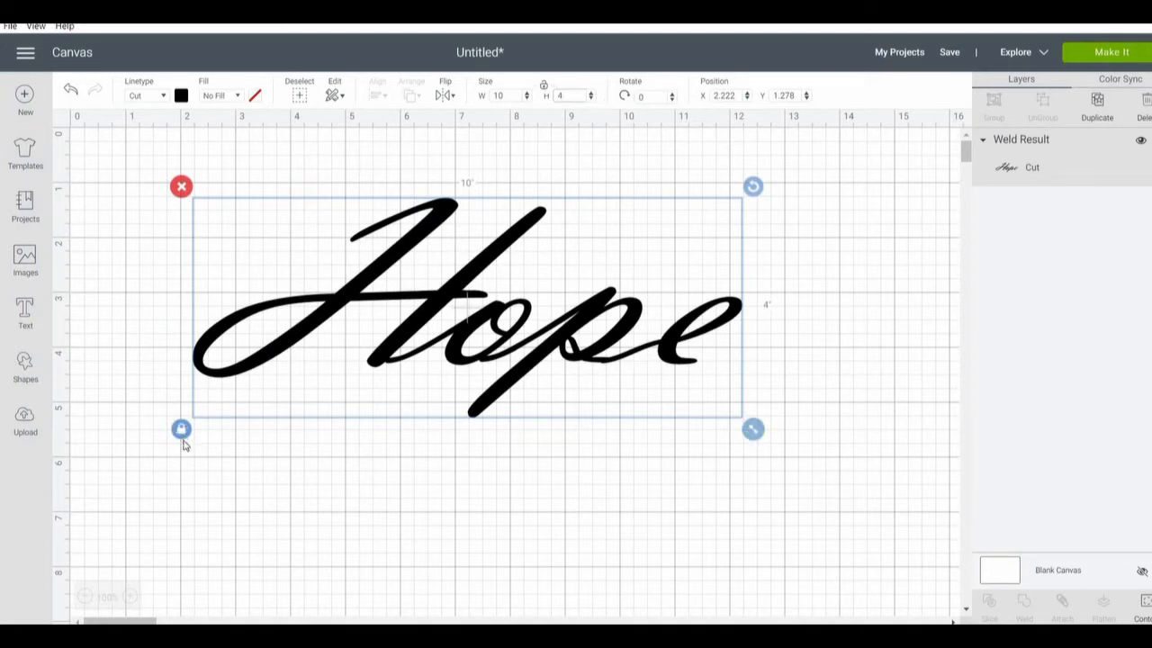
left_click(266, 339)
left_click(266, 338)
- Insert a square shape and place it over the word "Hope"
left_click(24, 261)
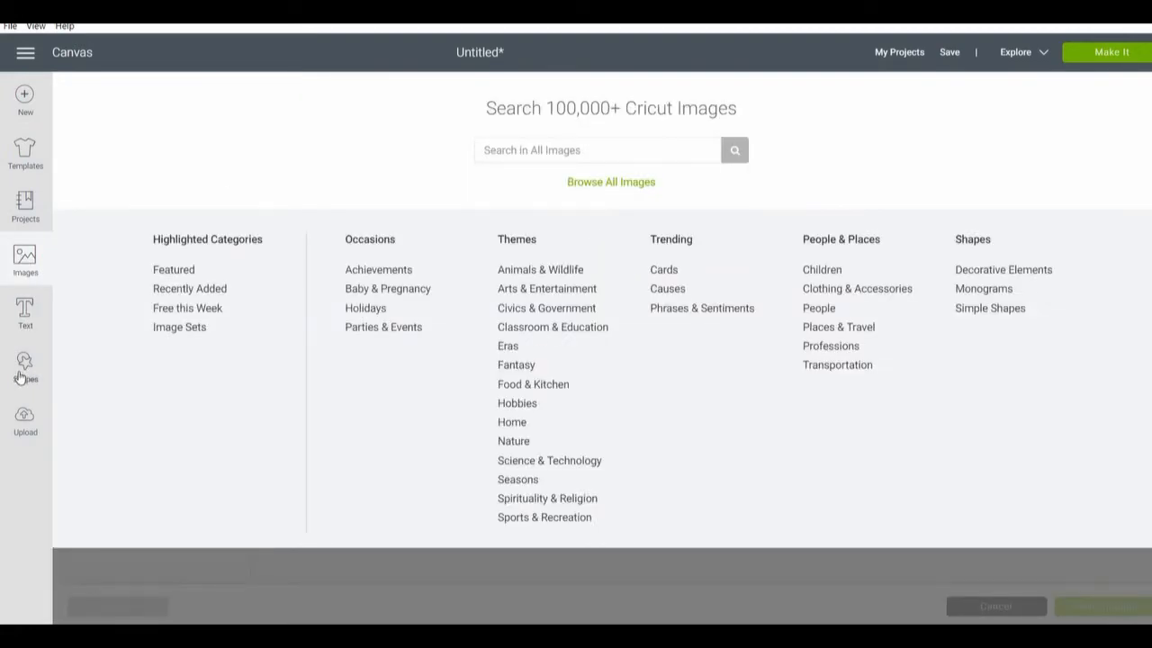
left_click(22, 369)
left_click(84, 263)
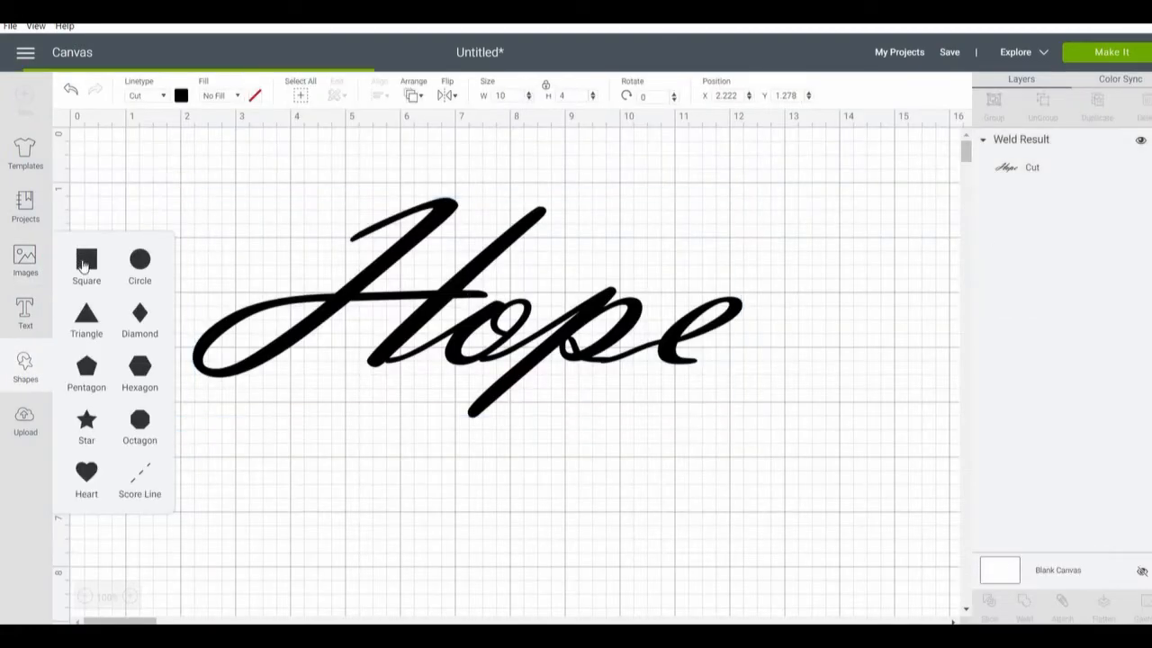
left_click_drag(248, 389, 418, 389)
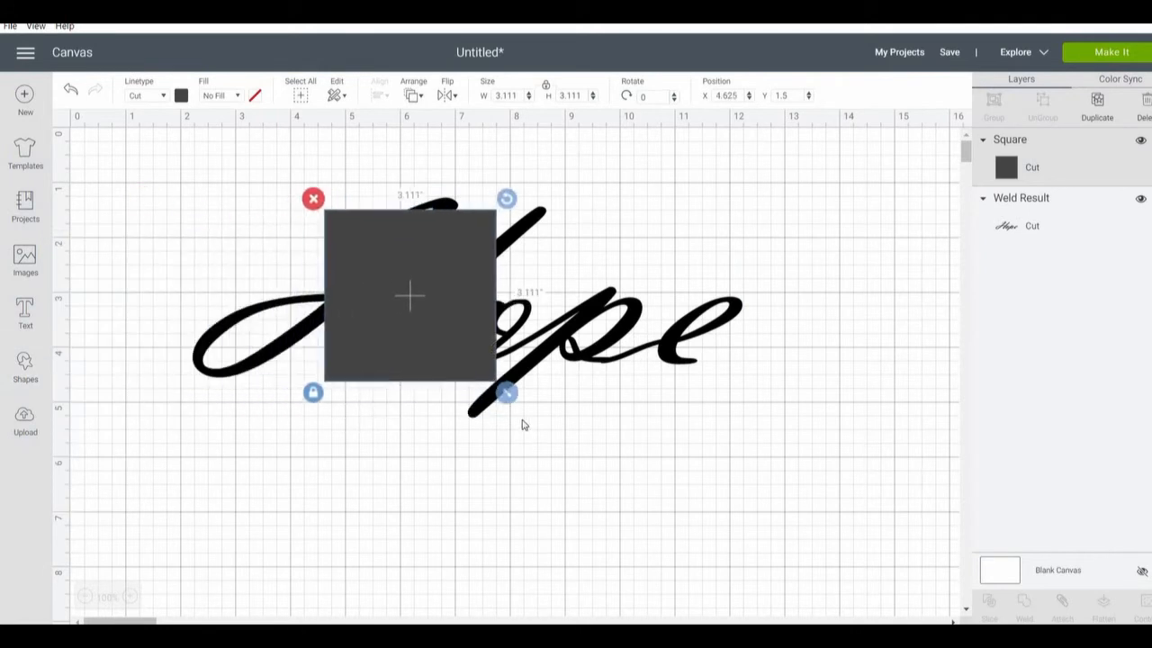
- Unlock the square's proportions, set it to 11 inches wide and 5 inches high, and lock them again
left_click(312, 392)
left_click(518, 94)
left_click(585, 96)
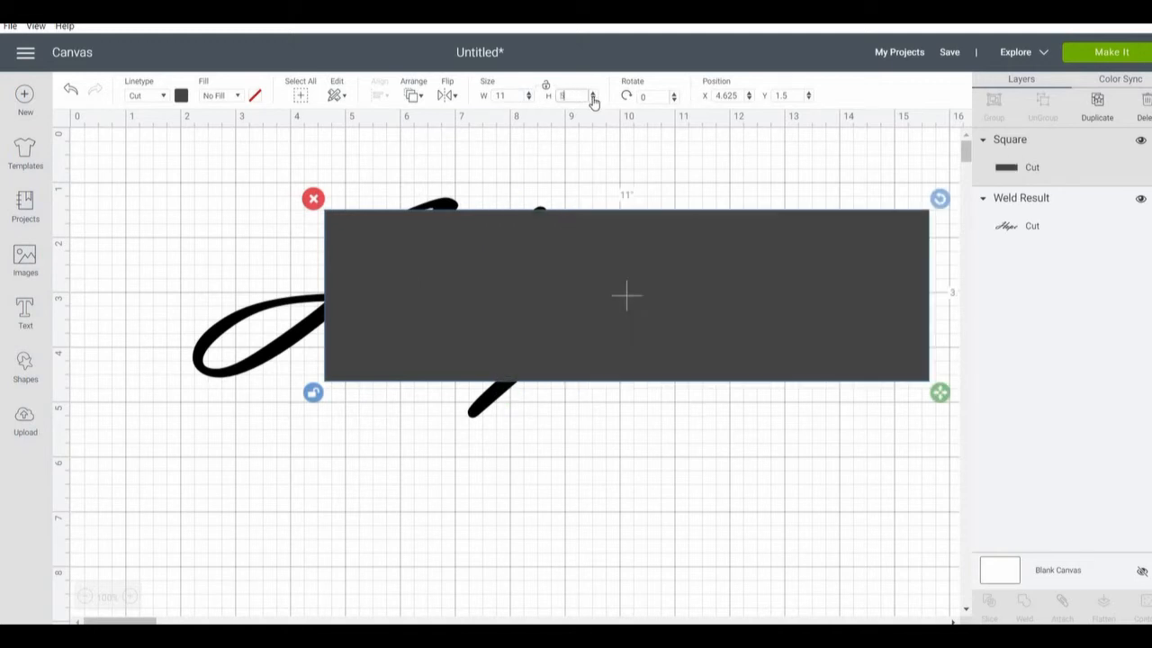
key("Return")
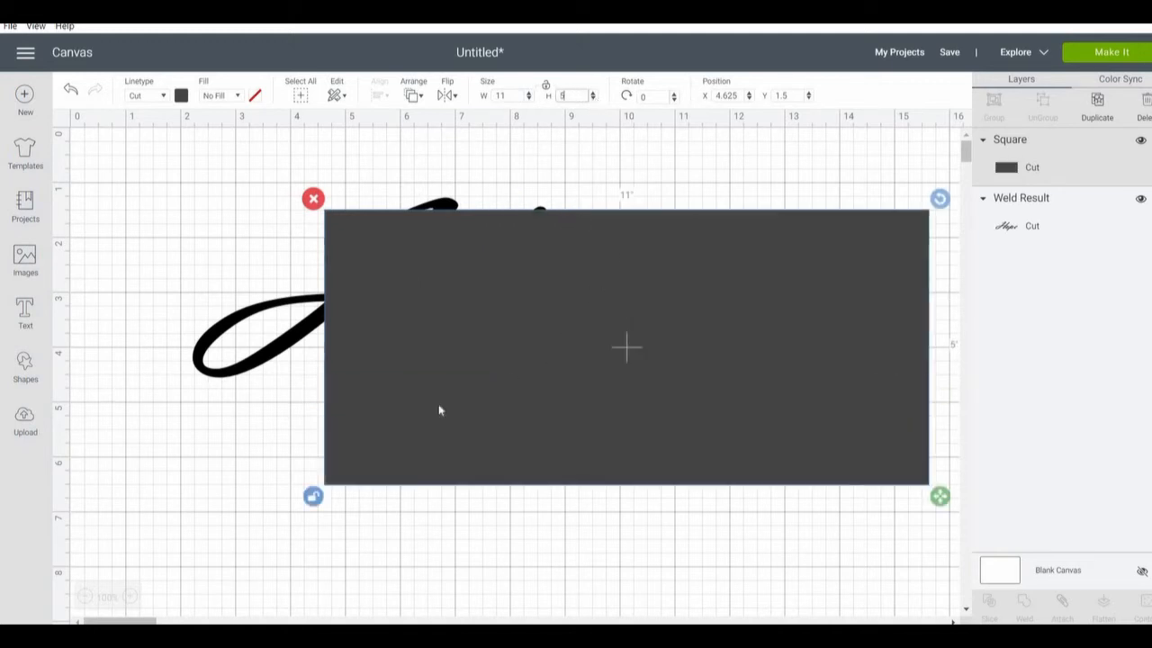
left_click(315, 500)
- Move the rectangle so it covers the whole word "Hope" and place it behind the word
left_click_drag(507, 402, 457, 313)
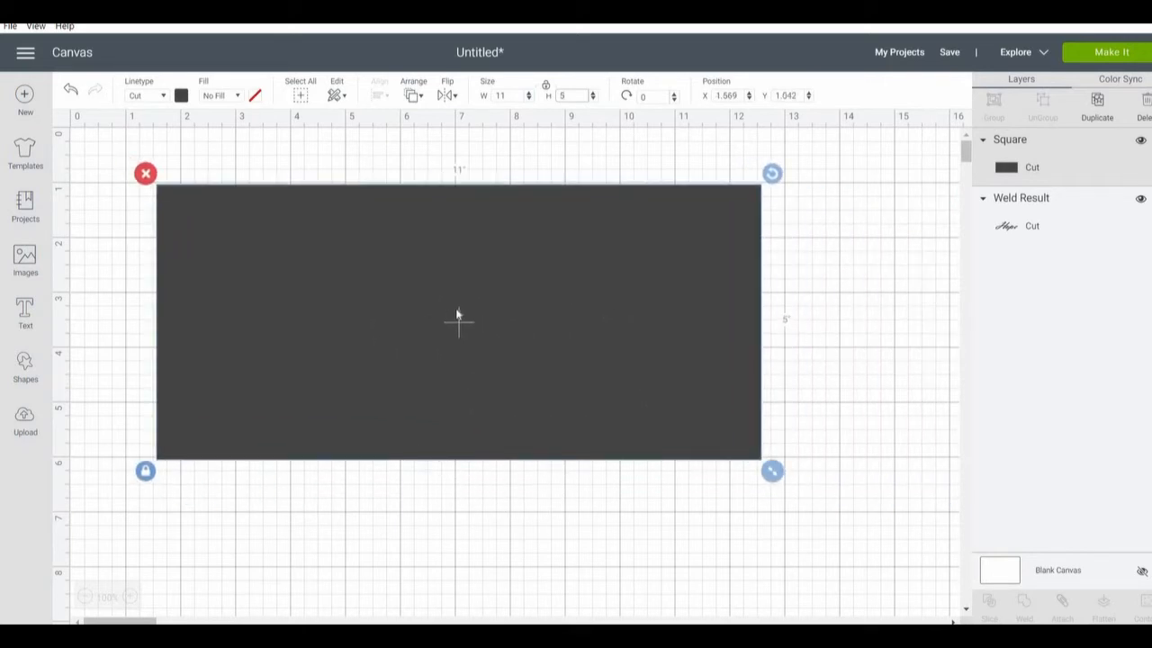
right_click(458, 318)
left_click(504, 318)
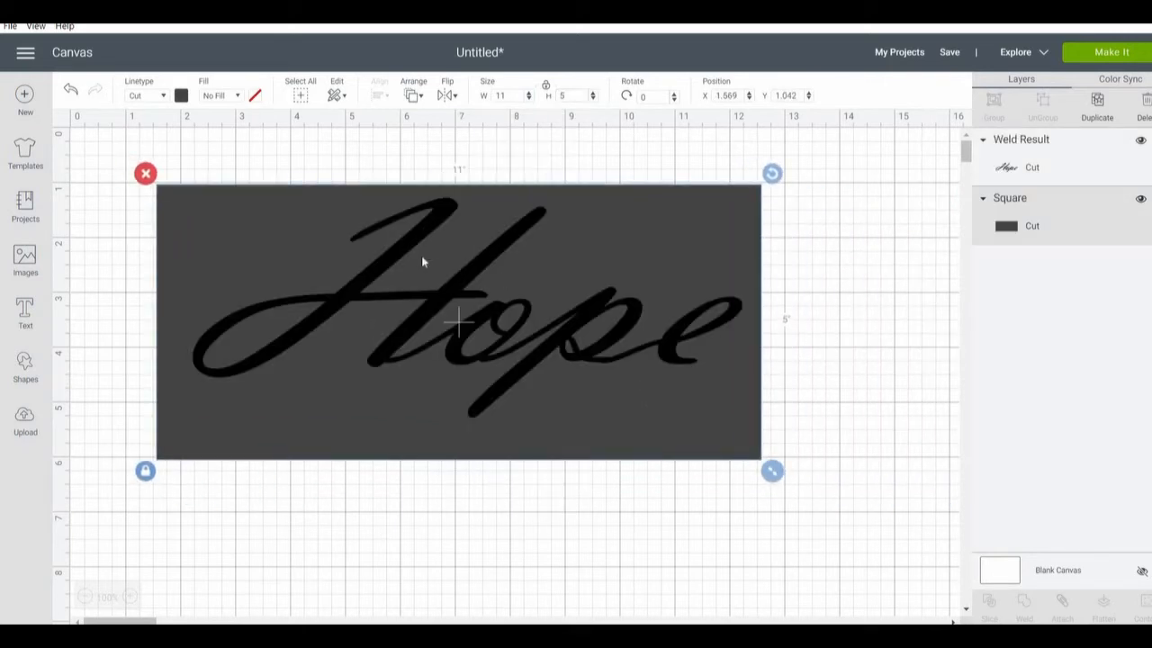
- Align the word "Hope" and the rectangle to each other with the Center option
left_click(426, 244)
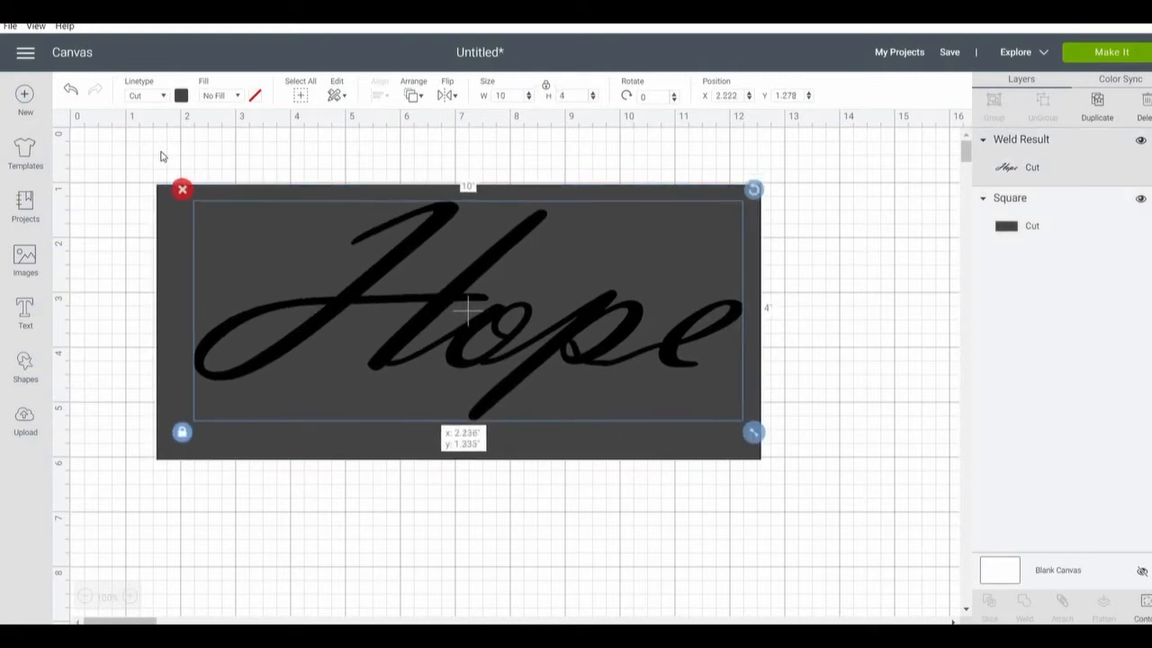
left_click_drag(103, 142, 852, 552)
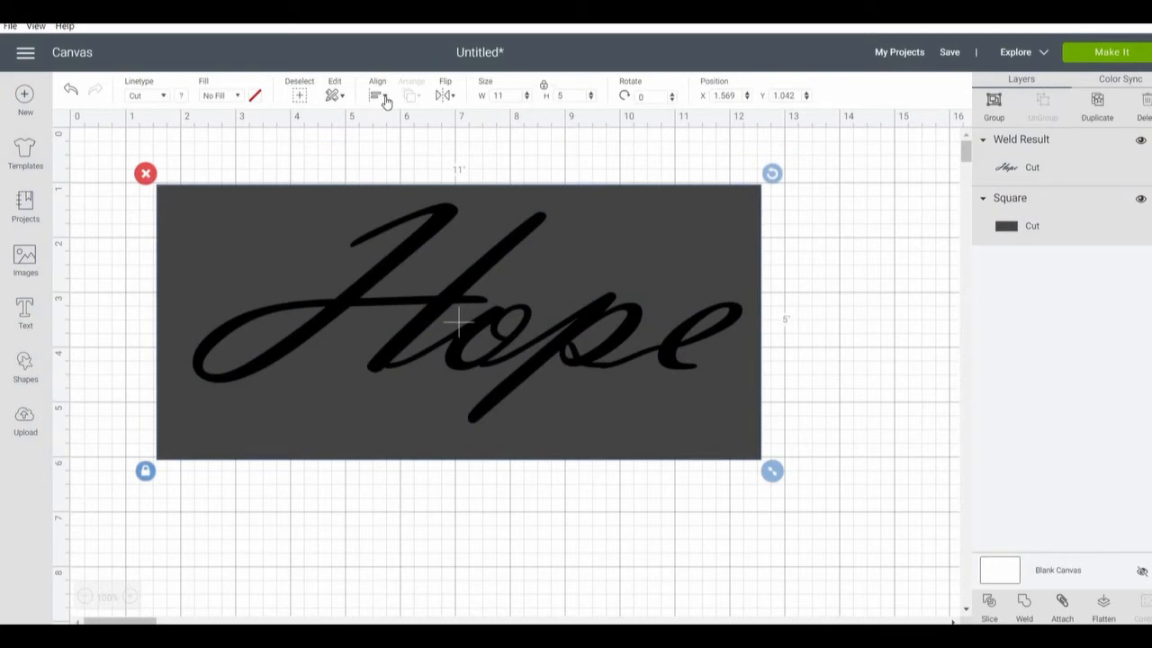
left_click(385, 99)
left_click(393, 268)
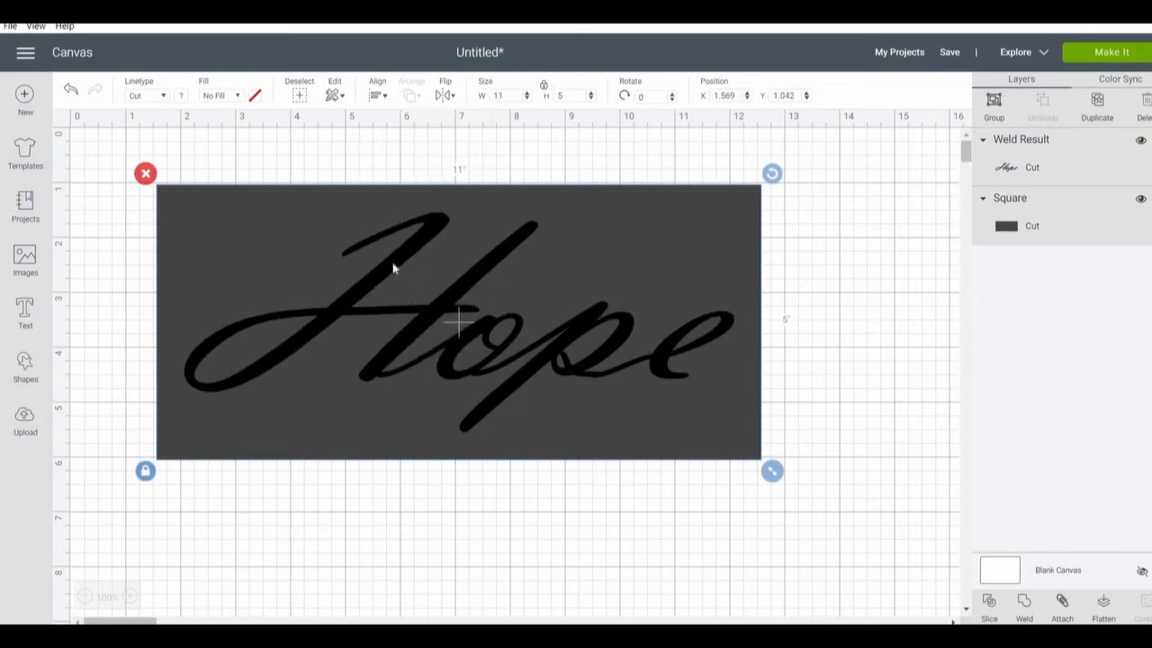
left_click(381, 101)
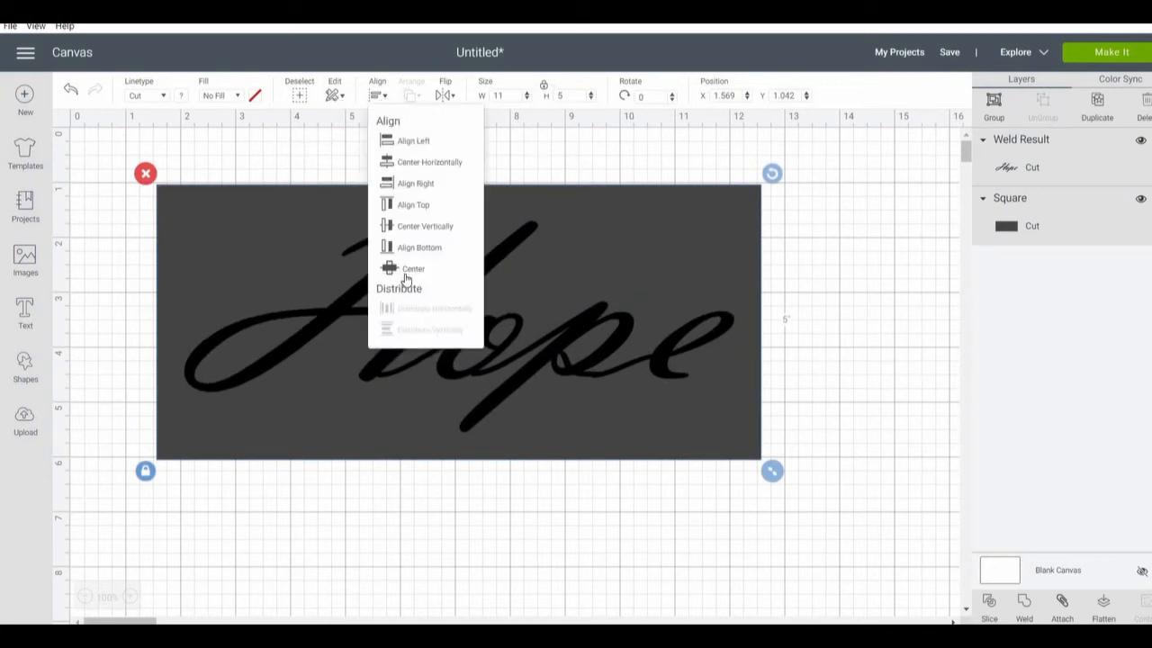
left_click(404, 269)
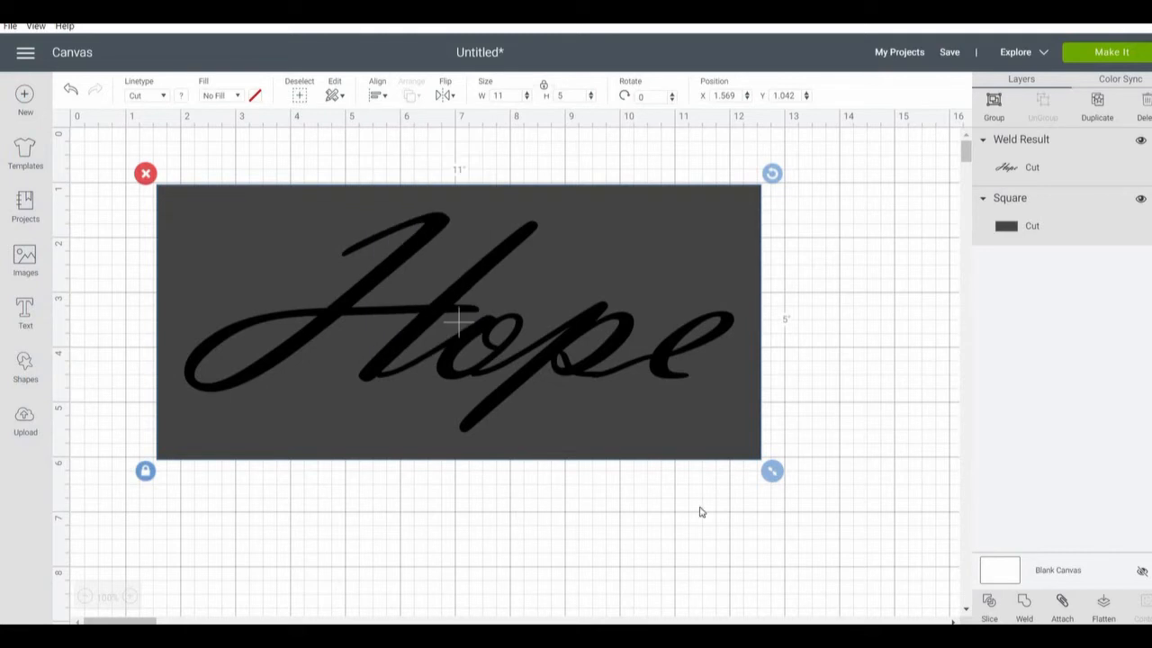
- Slice the word "Hope" out of the rectangle and delete both leftover word pieces
left_click(991, 608)
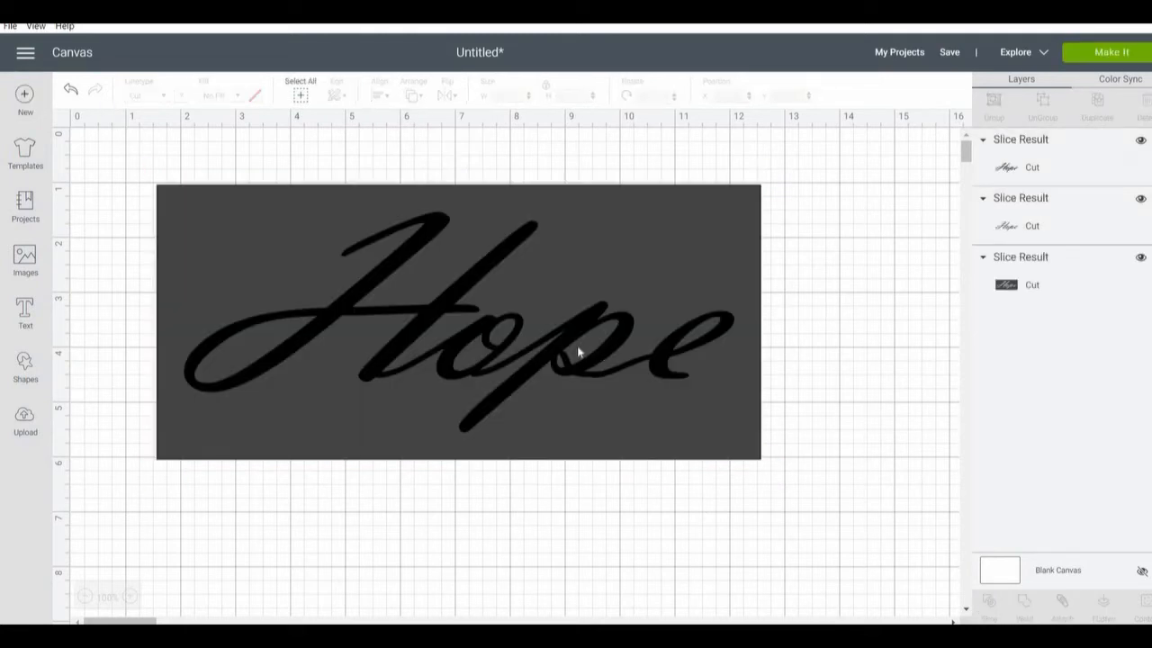
left_click_drag(512, 341, 675, 560)
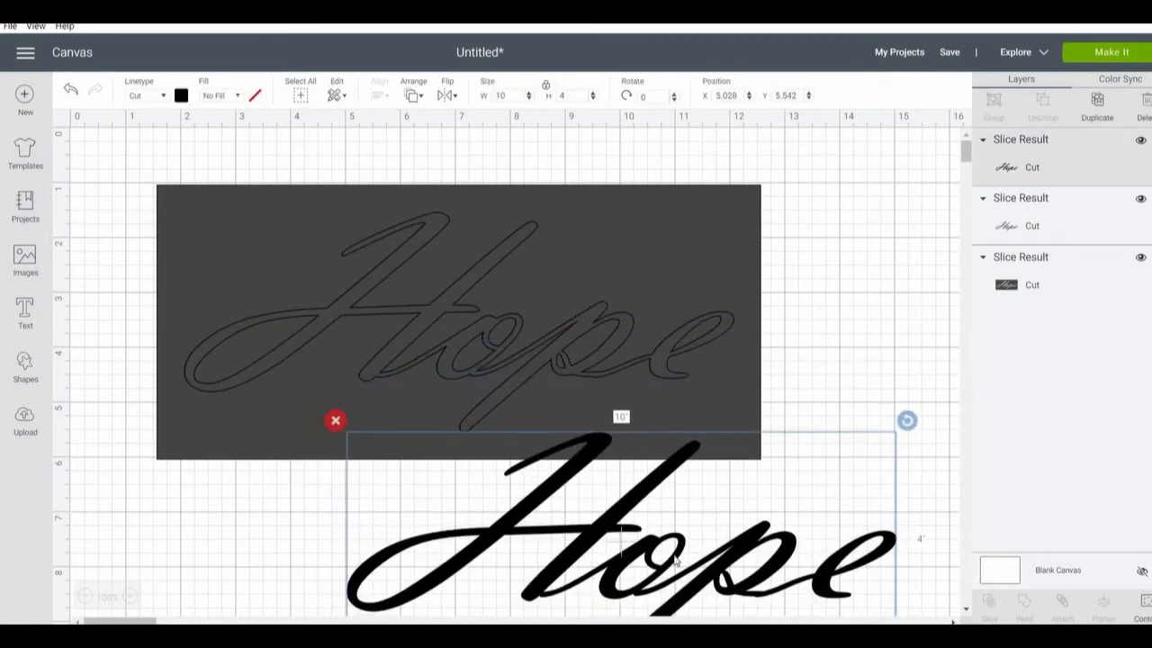
right_click(673, 419)
left_click(694, 313)
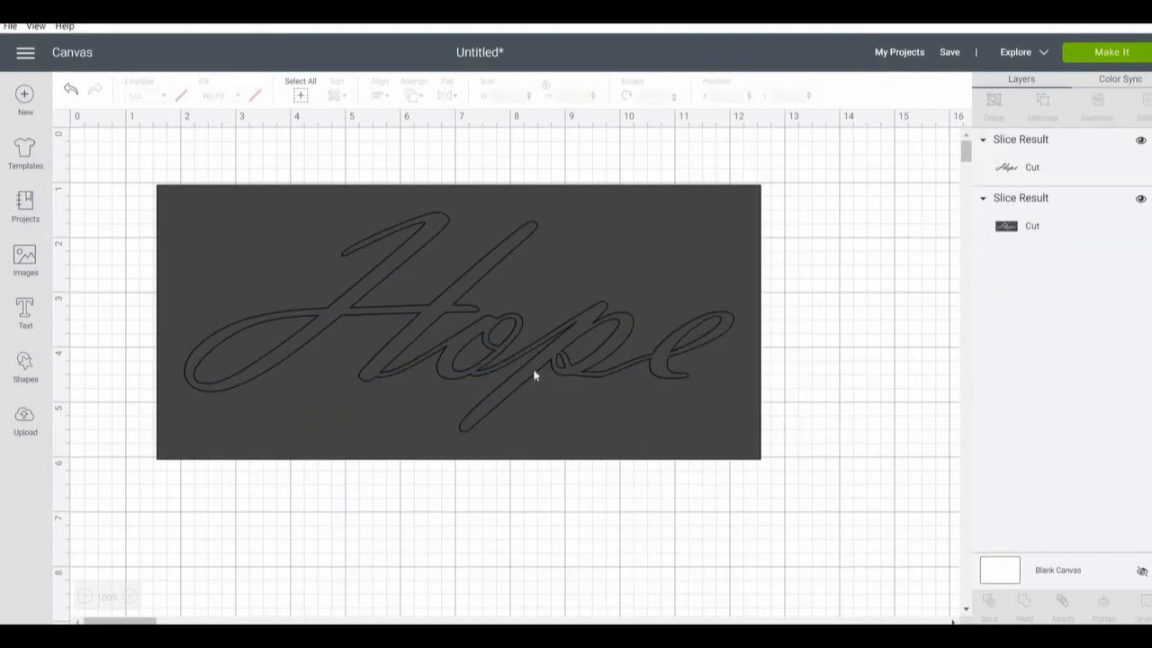
left_click_drag(508, 330, 765, 499)
right_click(765, 500)
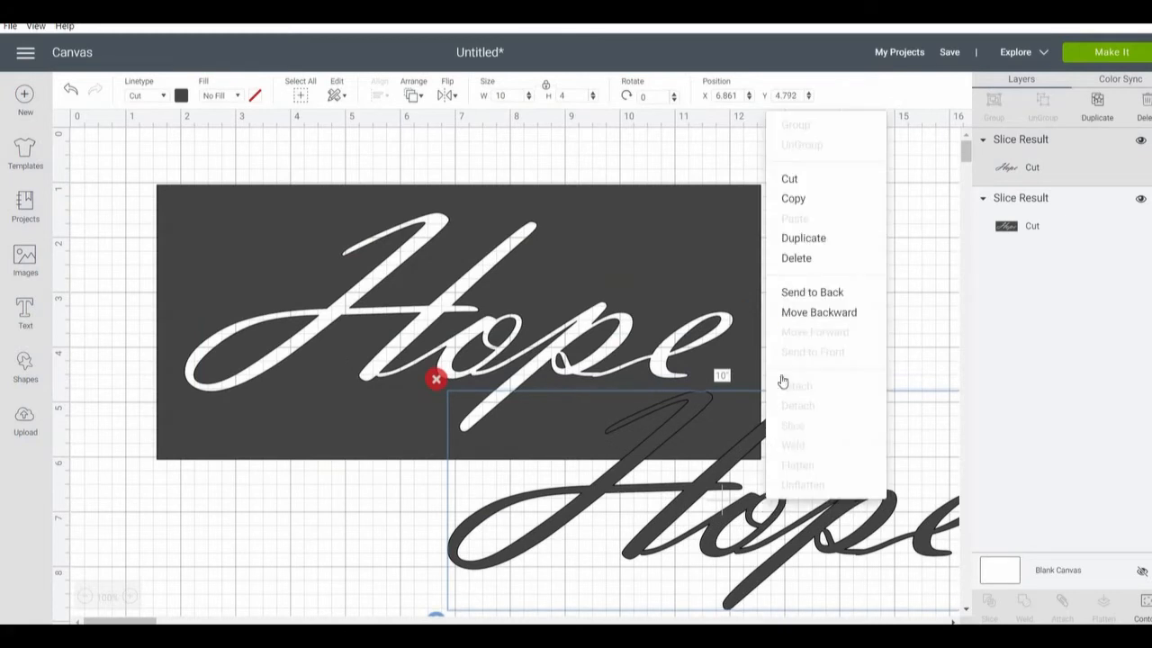
left_click(792, 258)
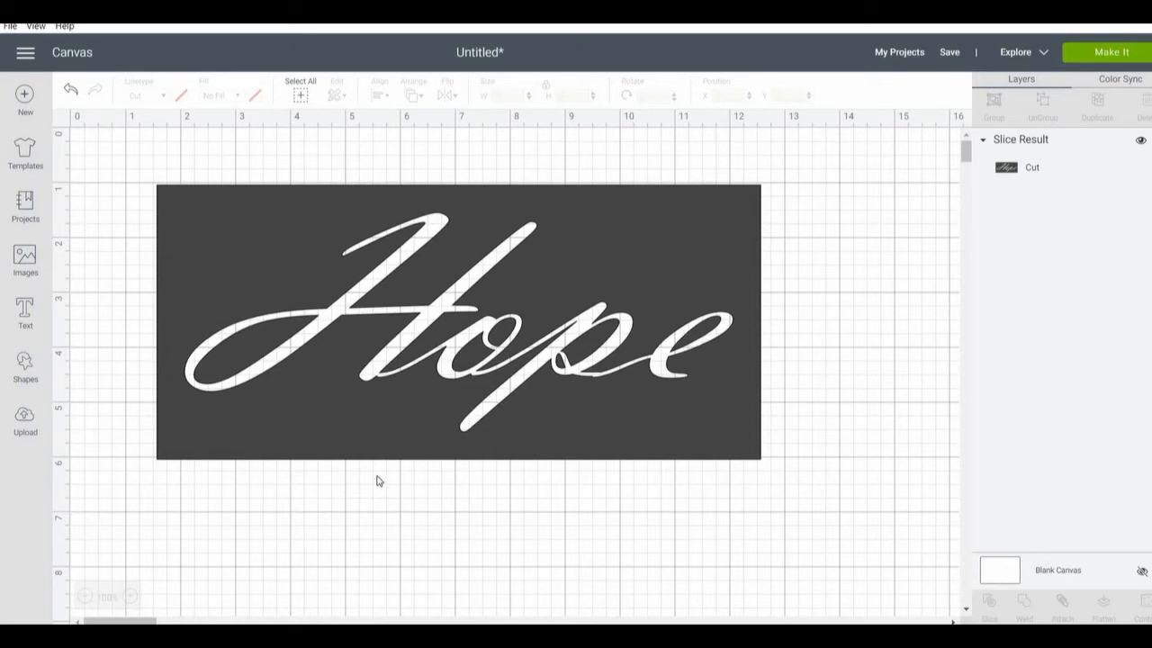
- Insert a new square beside the "Hope" rectangle and move the rectangle to the canvas's upper-left corner
left_click(25, 372)
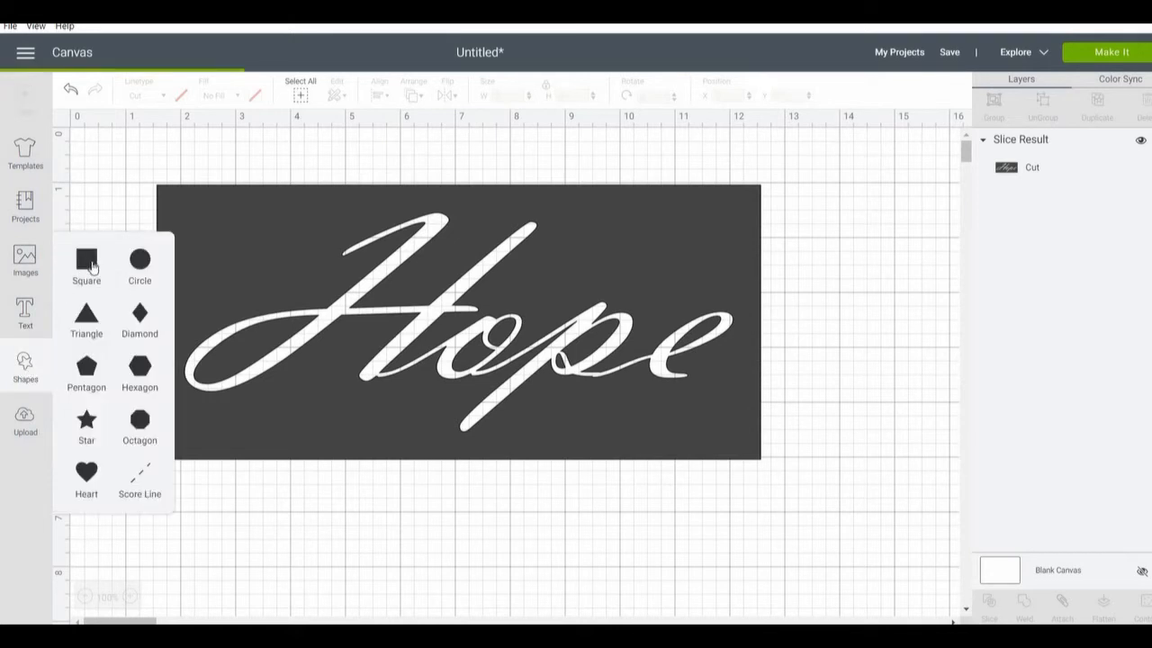
left_click(86, 261)
left_click_drag(253, 302, 847, 360)
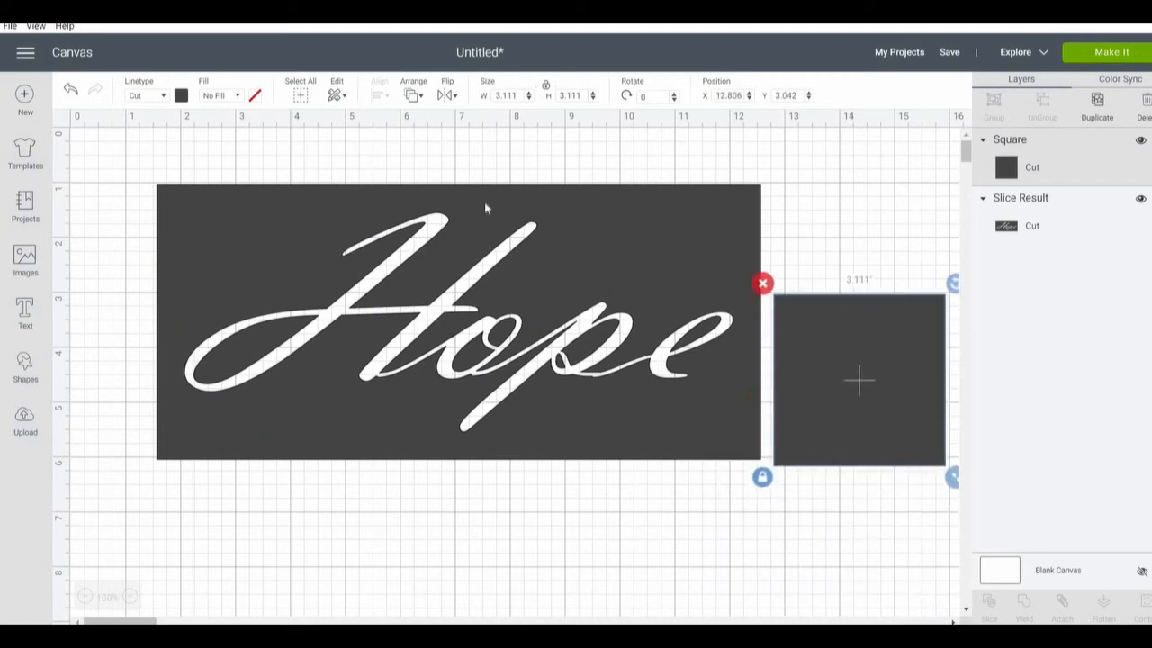
left_click_drag(484, 203, 784, 276)
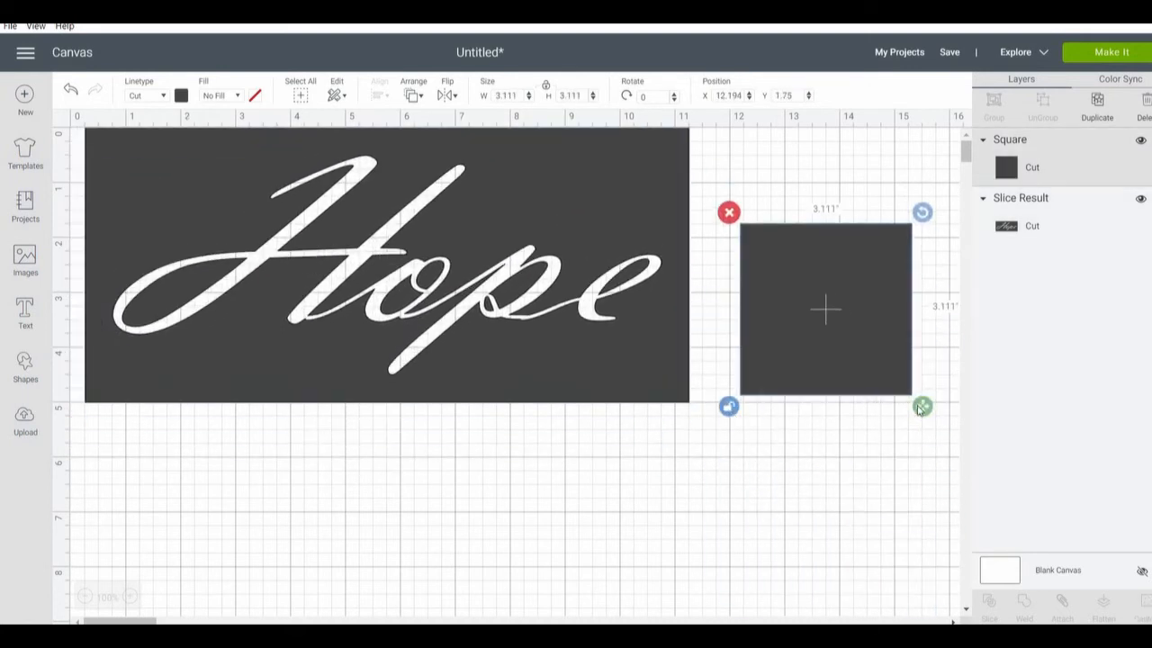
- Resize the square beside the "Hope" panel into a narrow vertical bar about 0.139 by 1.028 inches
left_click_drag(856, 413, 748, 272)
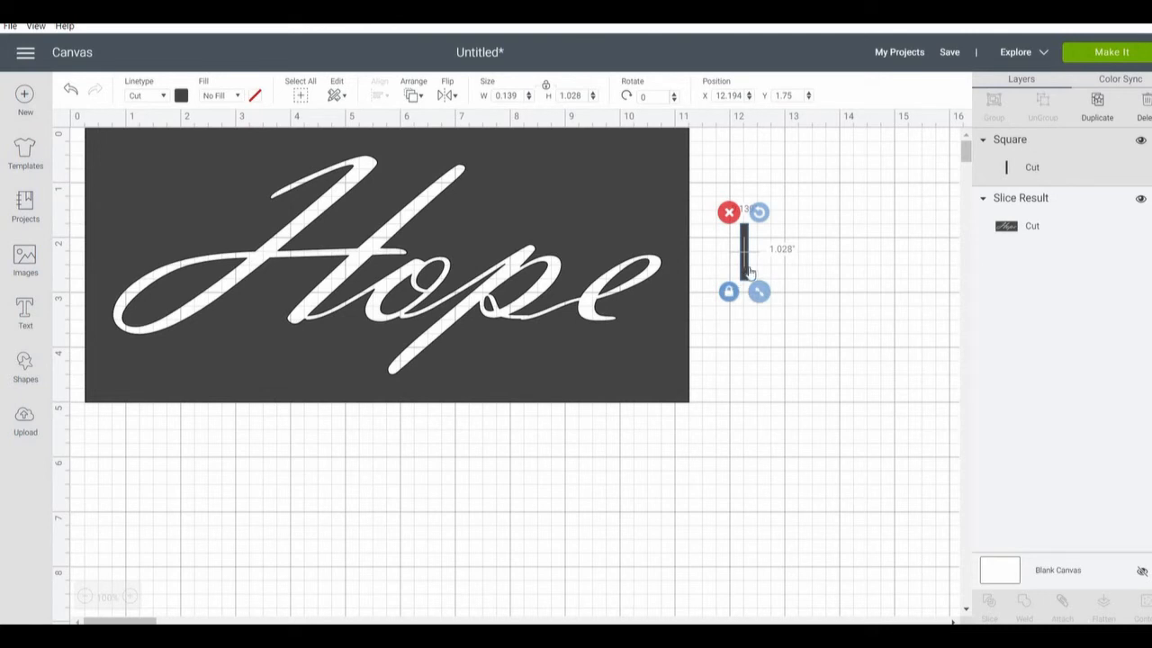
right_click(747, 270)
left_click(779, 199)
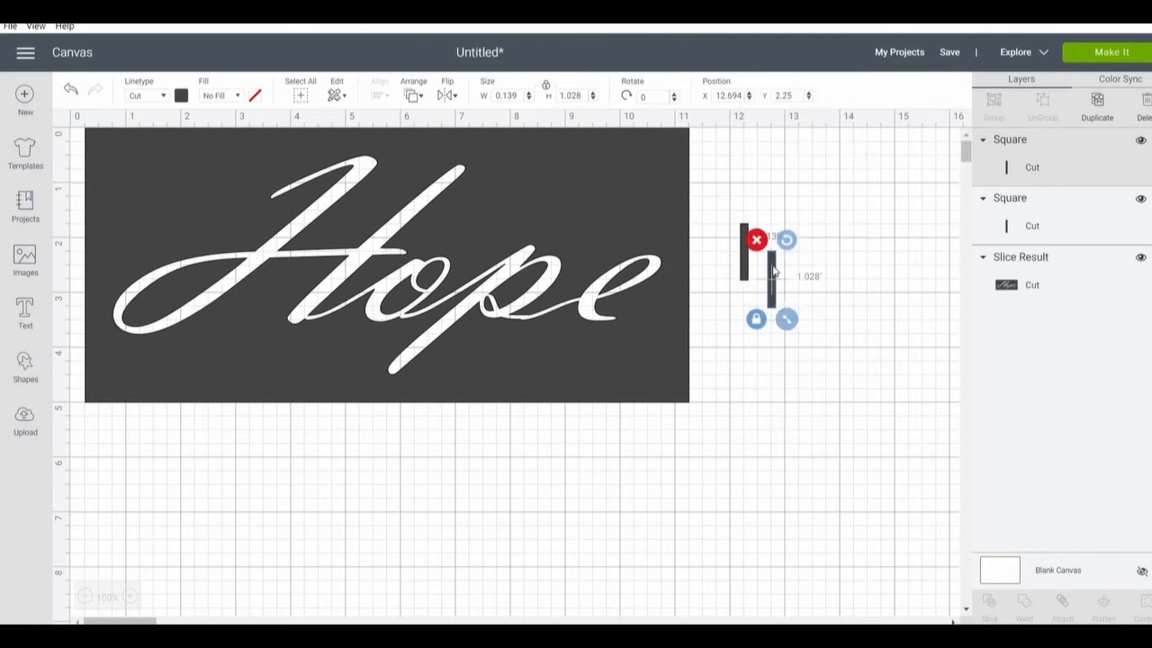
left_click_drag(769, 252, 791, 254)
right_click(791, 254)
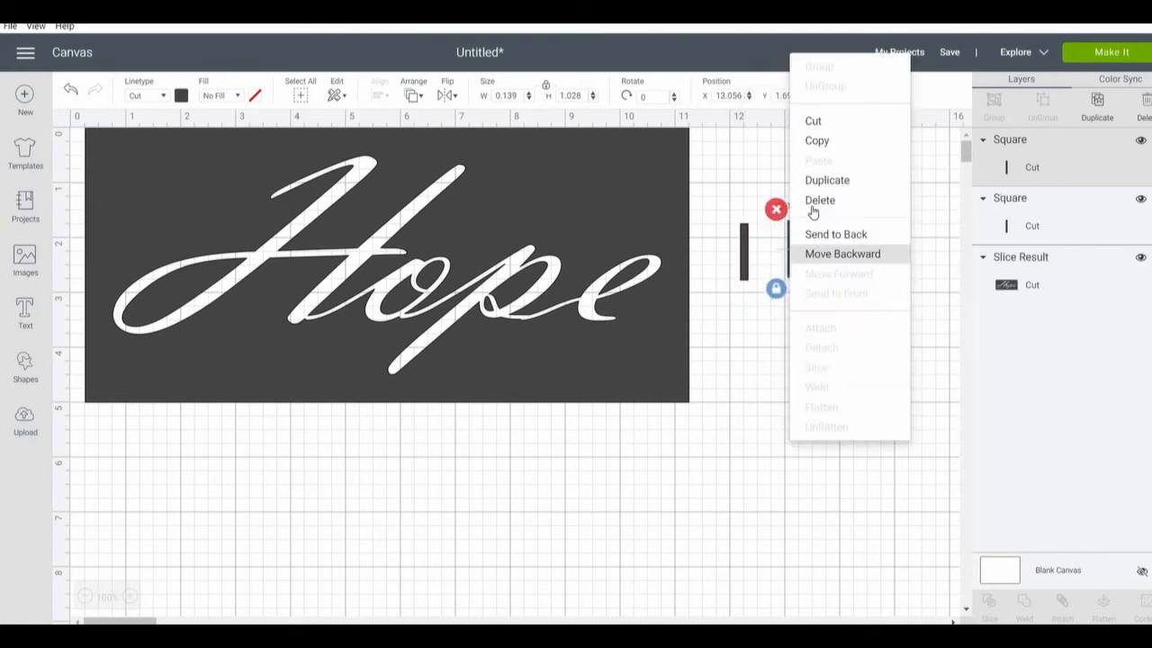
left_click(815, 200)
- Duplicate the narrow bar four times, making each copy from the newest bar
right_click(744, 252)
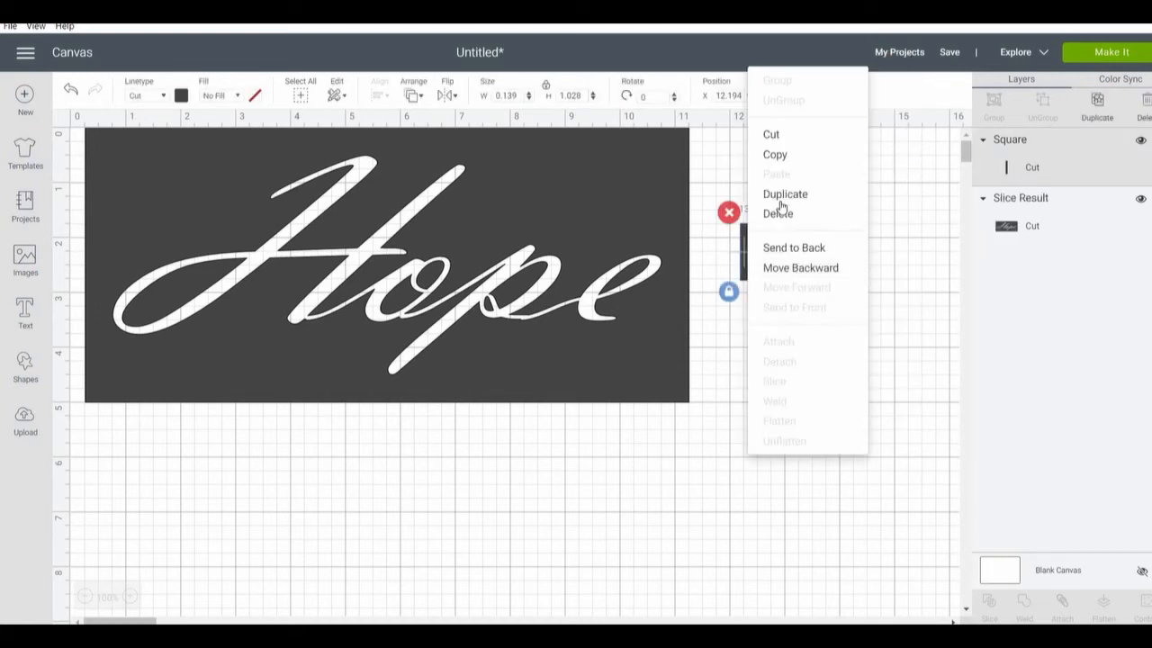
left_click(772, 191)
right_click(771, 273)
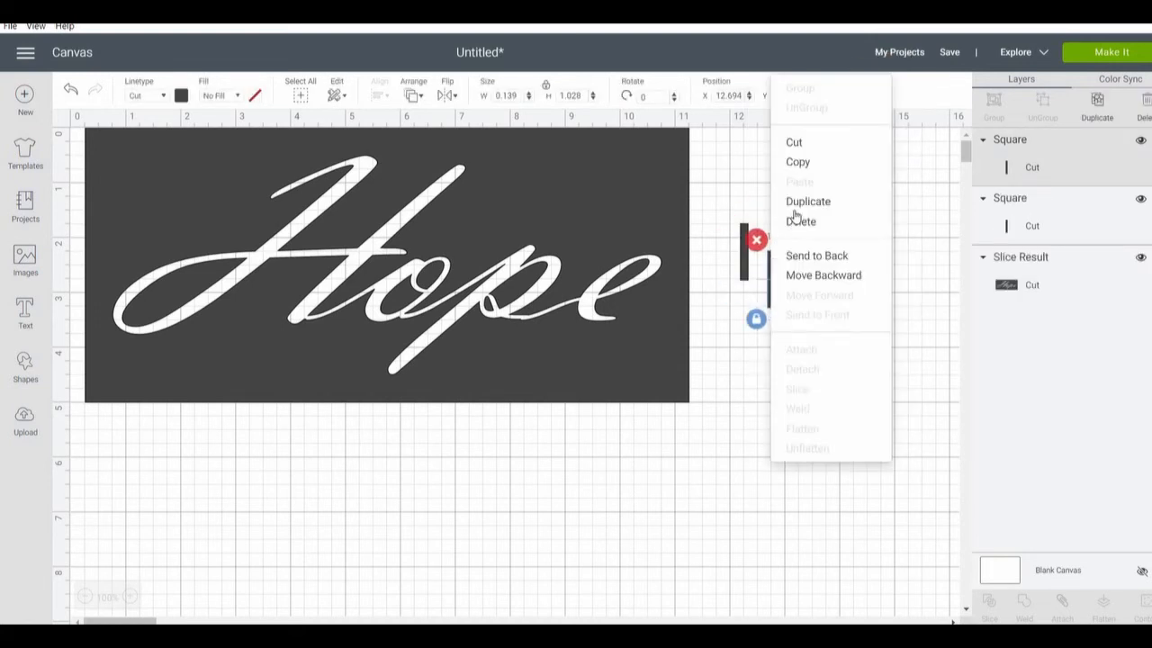
left_click(794, 199)
right_click(799, 298)
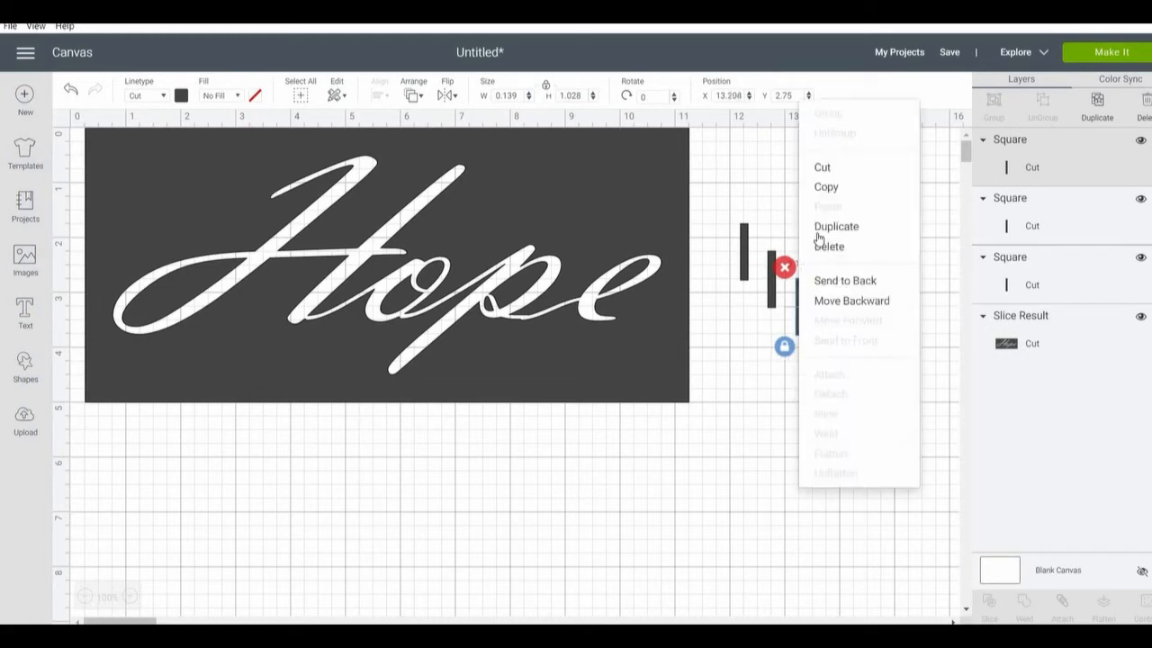
left_click(814, 226)
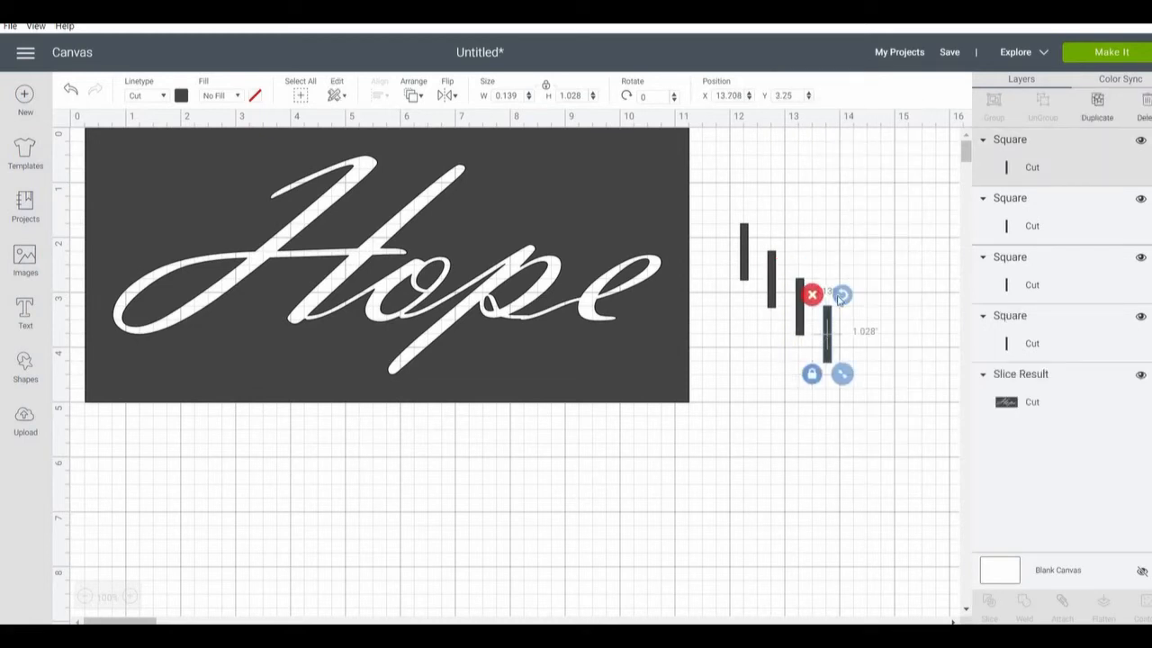
right_click(827, 334)
left_click(843, 266)
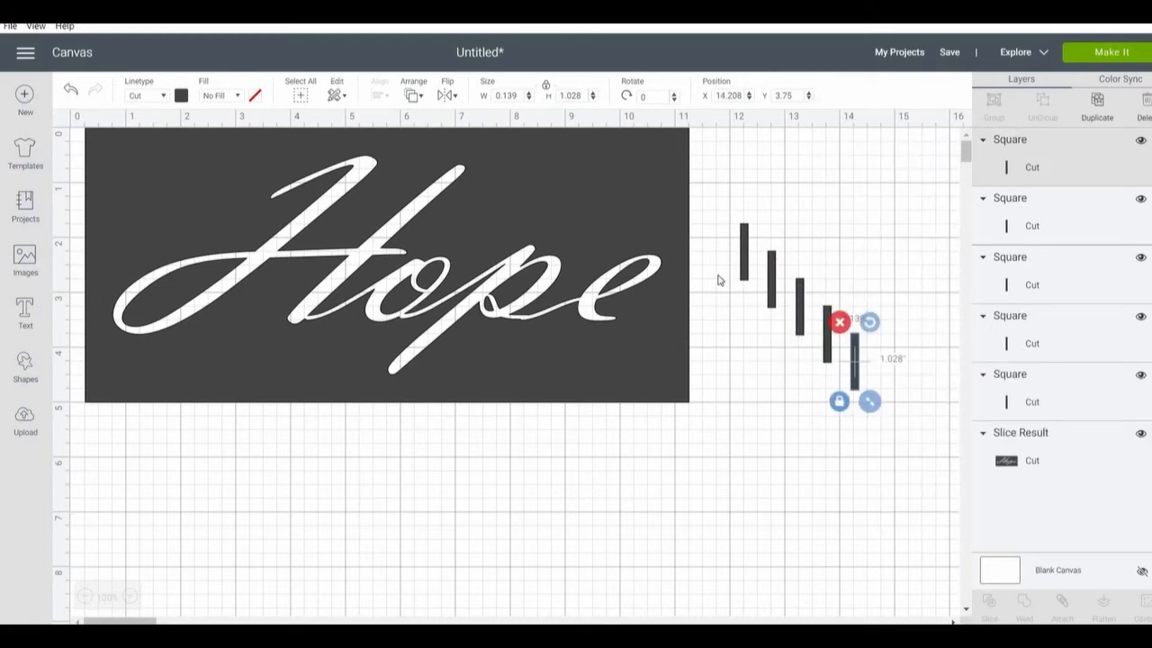
- Place one bar, enlarged to about 0.233 by 1.722 inches, across the H's left loop and another across the "e"
left_click_drag(743, 252, 180, 274)
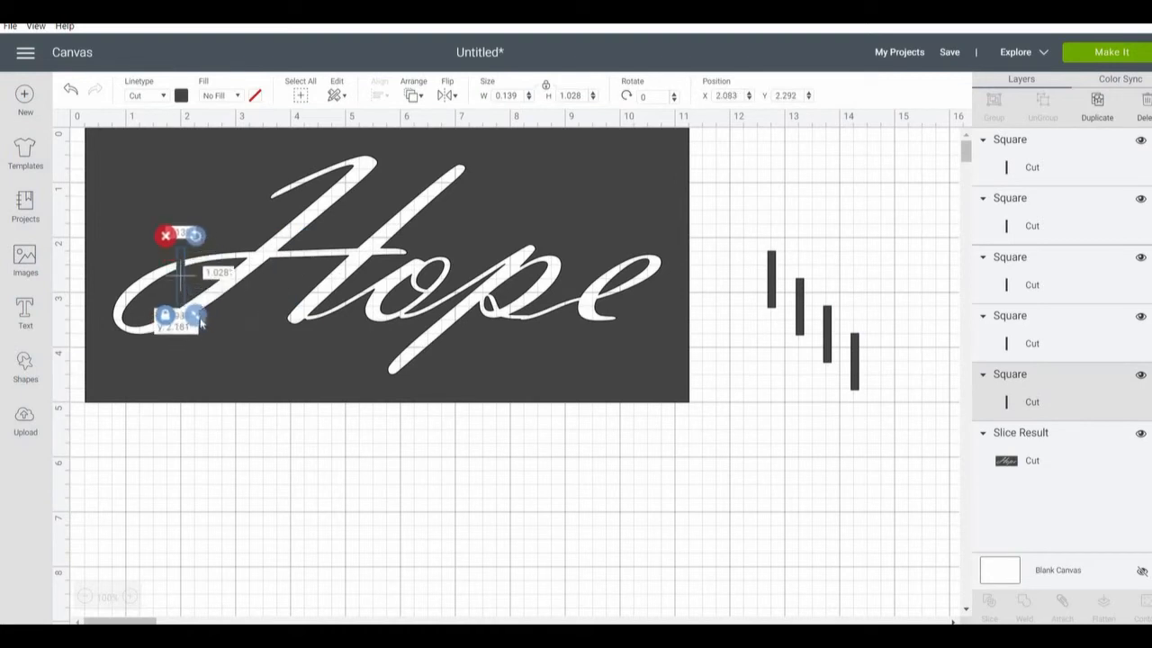
left_click_drag(200, 323, 173, 306)
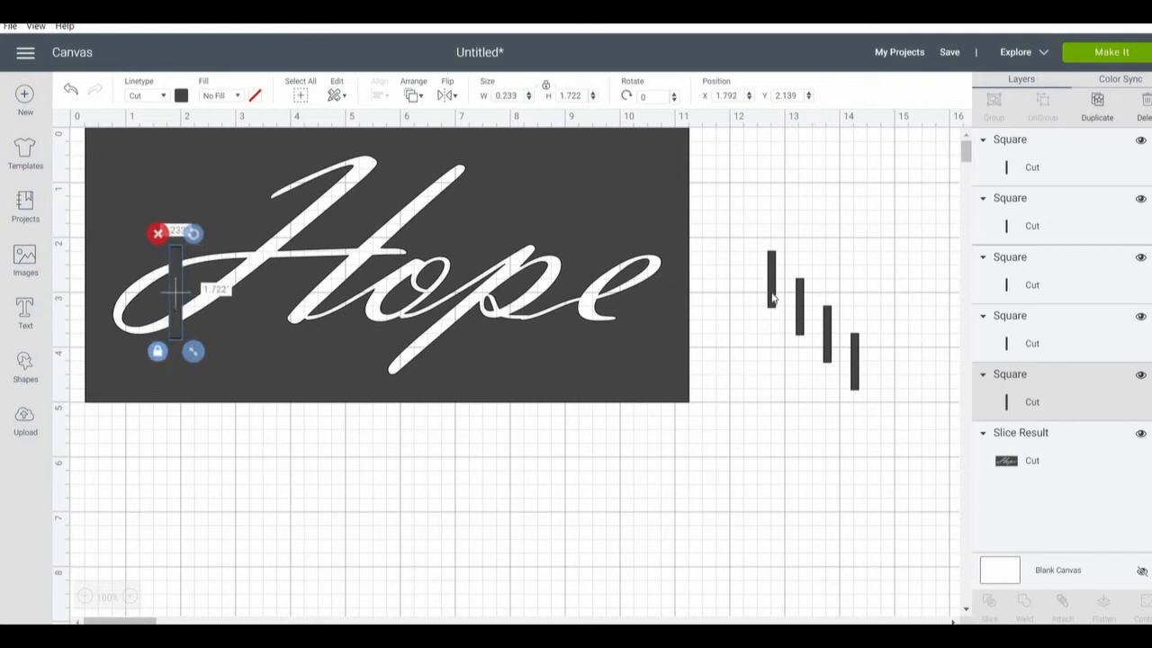
left_click_drag(771, 286, 628, 280)
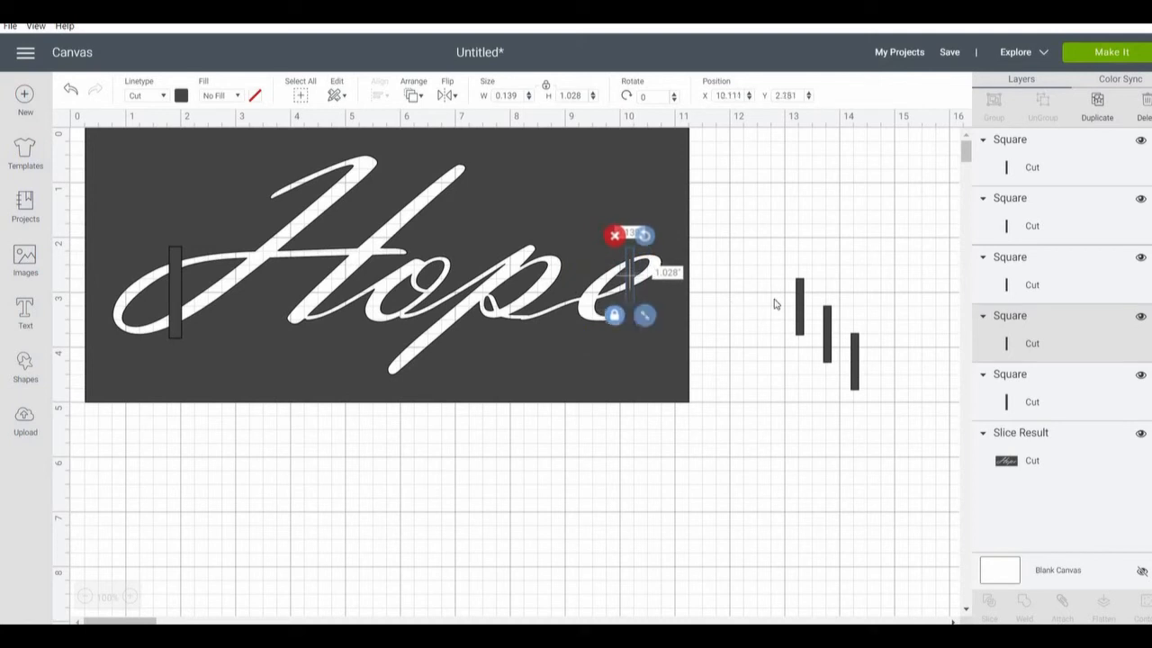
- Place two bars across the "o": about 0.165 by 1.222 inches on its left side and 0.092 by 0.681 inches on its right side
left_click_drag(800, 306, 393, 304)
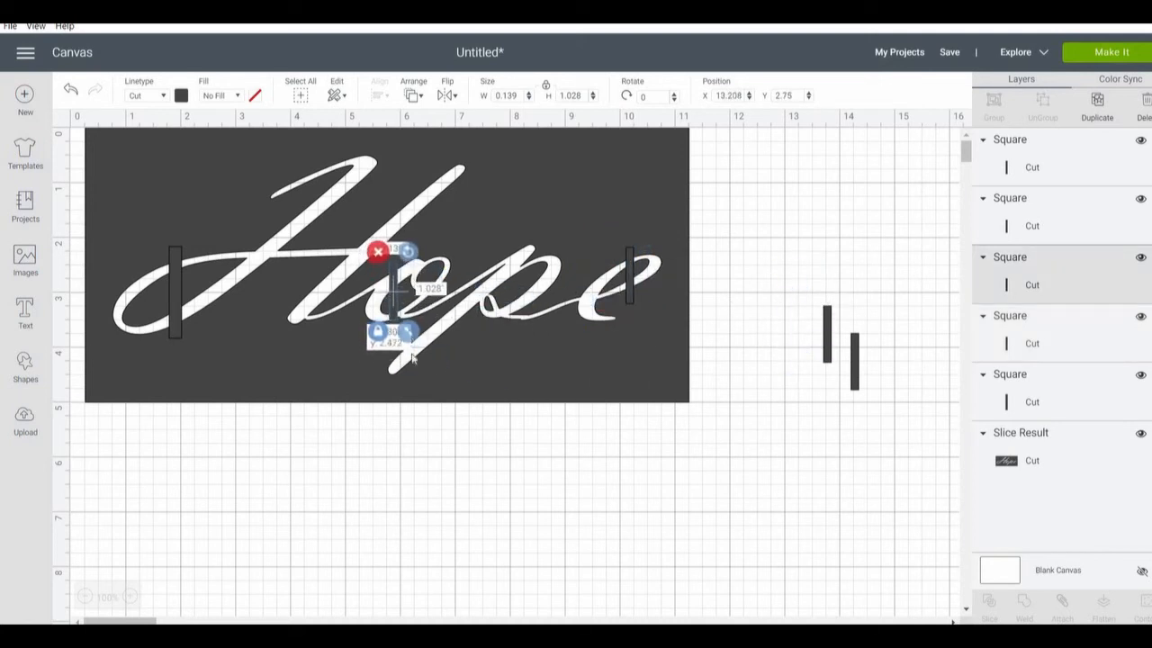
left_click_drag(409, 346, 411, 352)
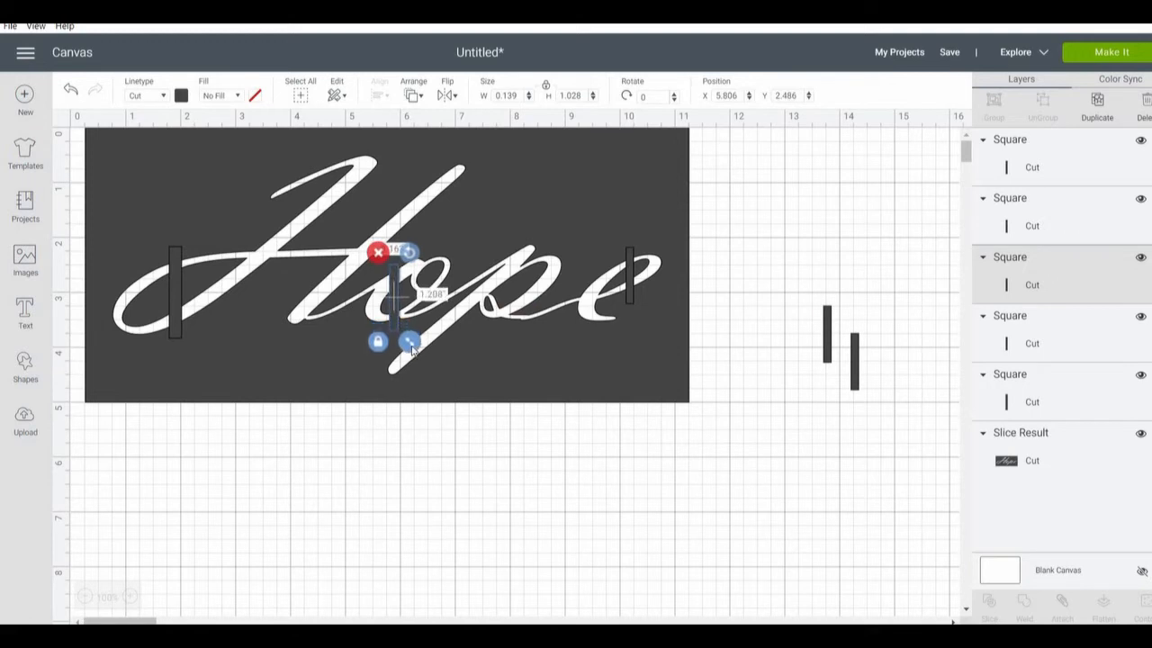
left_click_drag(401, 304, 405, 300)
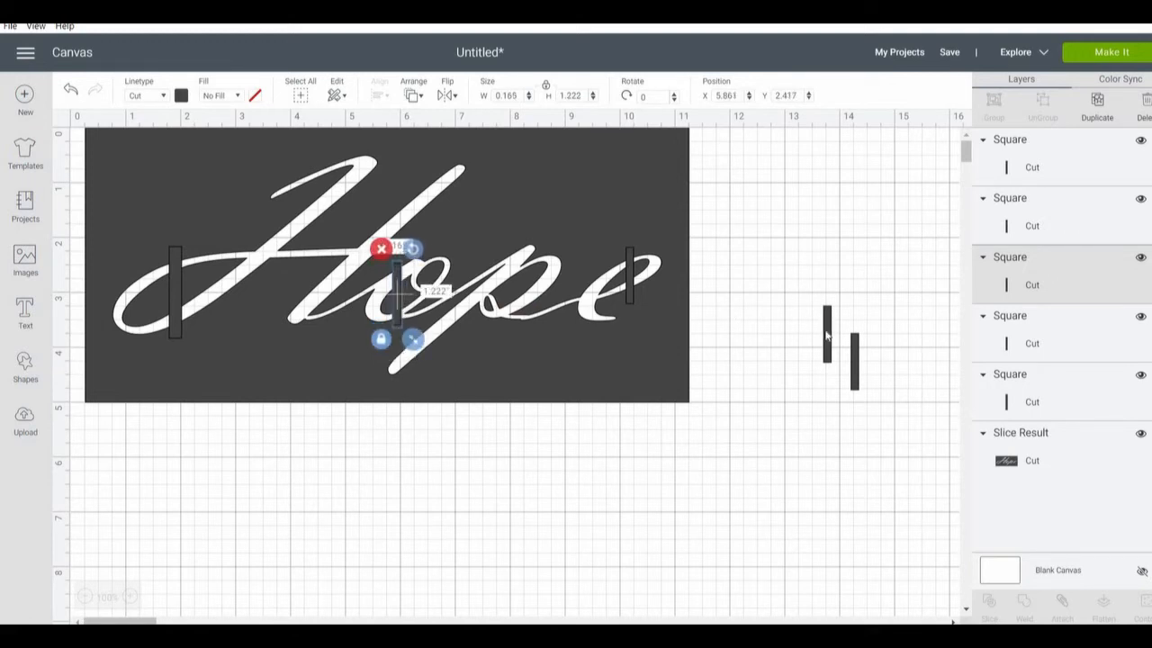
left_click_drag(826, 334, 426, 264)
left_click_drag(455, 308, 434, 297)
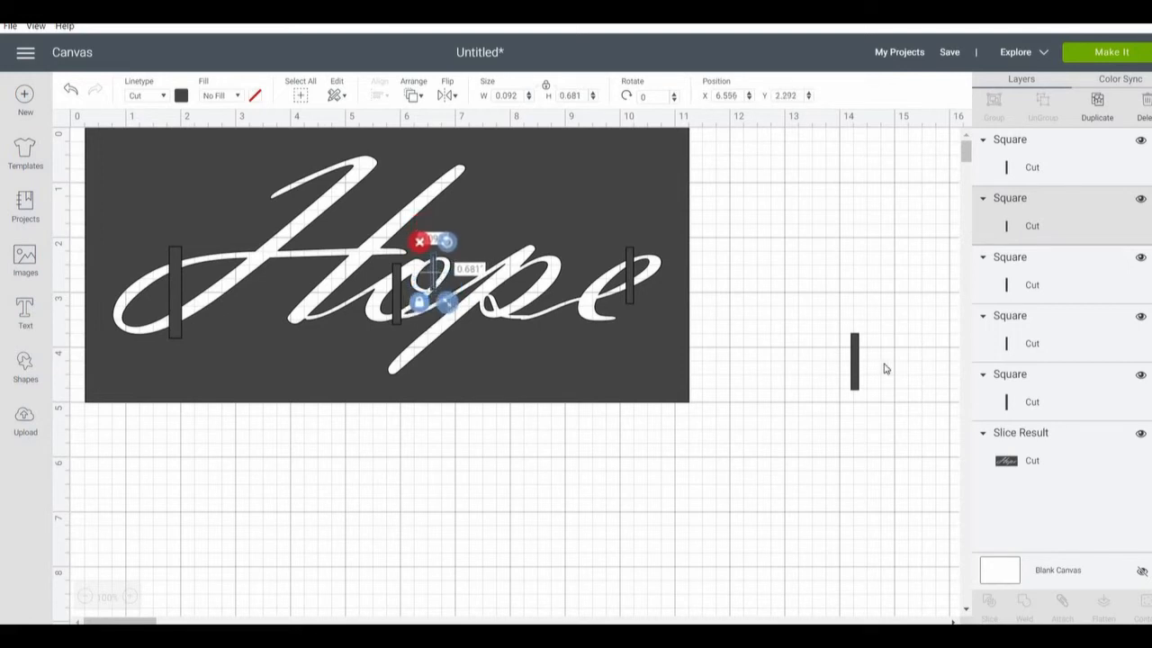
- Place the last bar diagonally across the bowl of the "p", rotated about 51.41 degrees and enlarged to about 1.398 by 1.178 inches overall
left_click(824, 360)
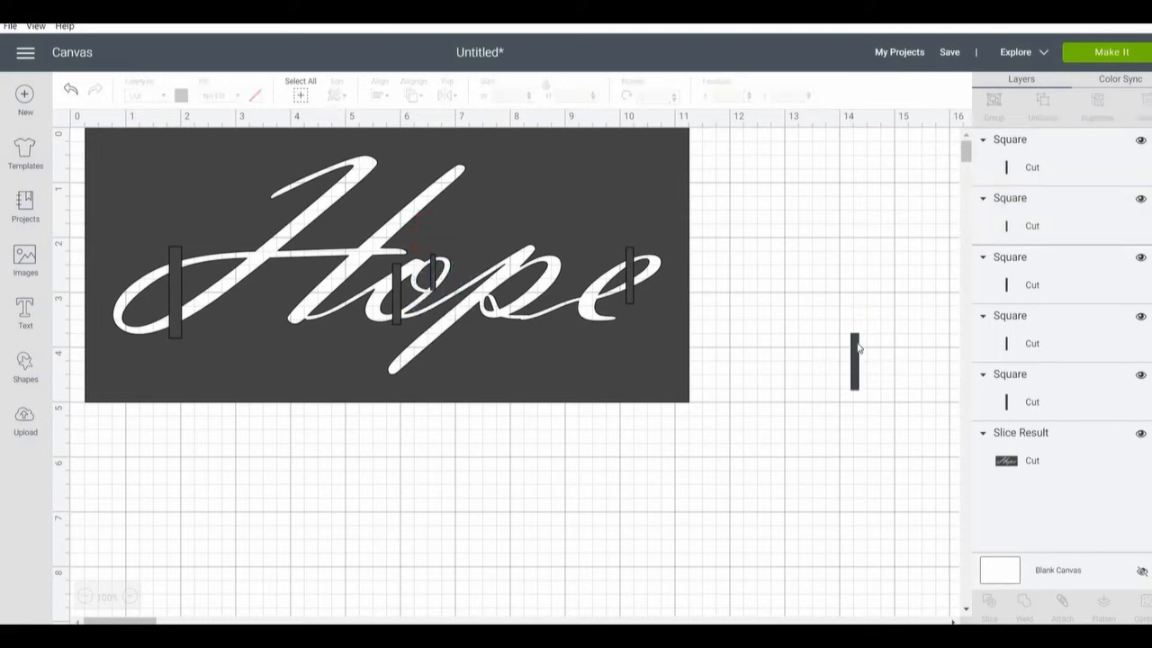
left_click(855, 347)
left_click_drag(869, 321, 558, 280)
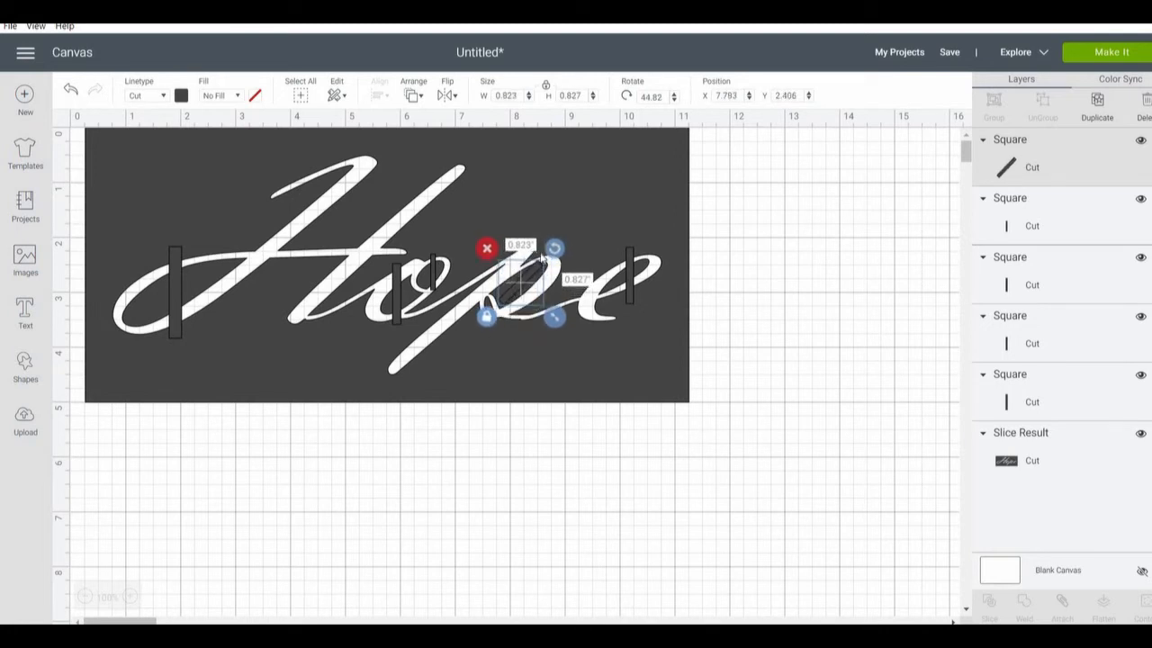
left_click_drag(551, 322, 511, 277)
left_click_drag(565, 320, 581, 338)
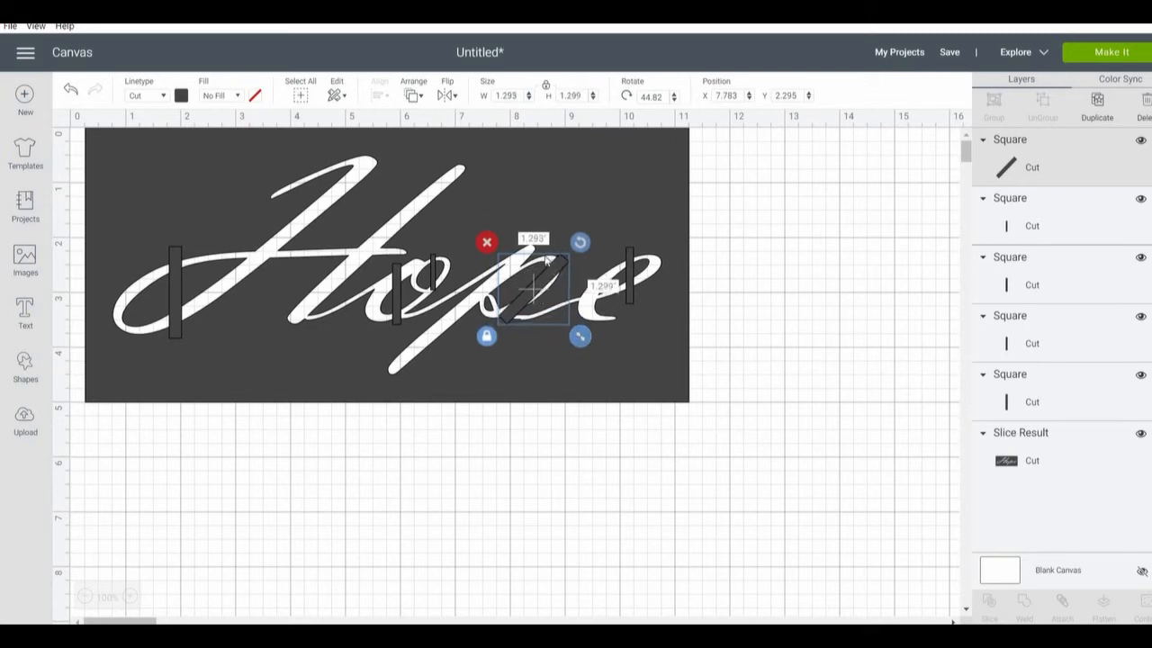
mouse_move(546, 261)
left_mouse_down()
mouse_move(544, 249)
mouse_move(584, 239)
mouse_move(558, 267)
left_mouse_up()
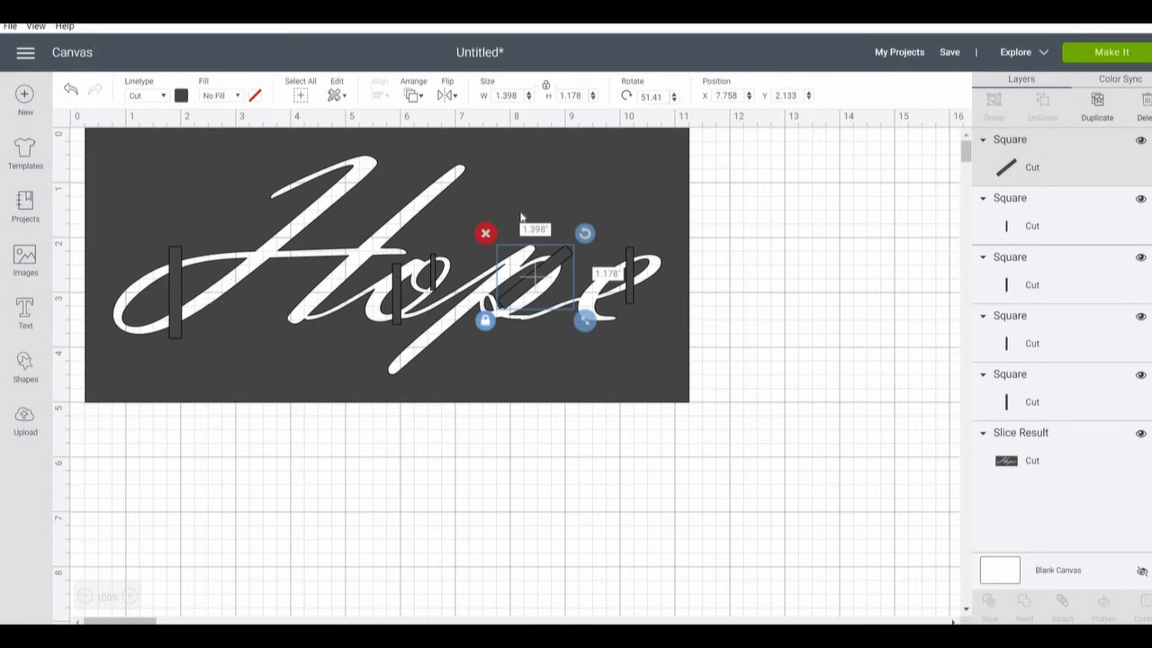
- Select the "Hope" panel with all five bars and weld them into one shape
left_click(537, 183)
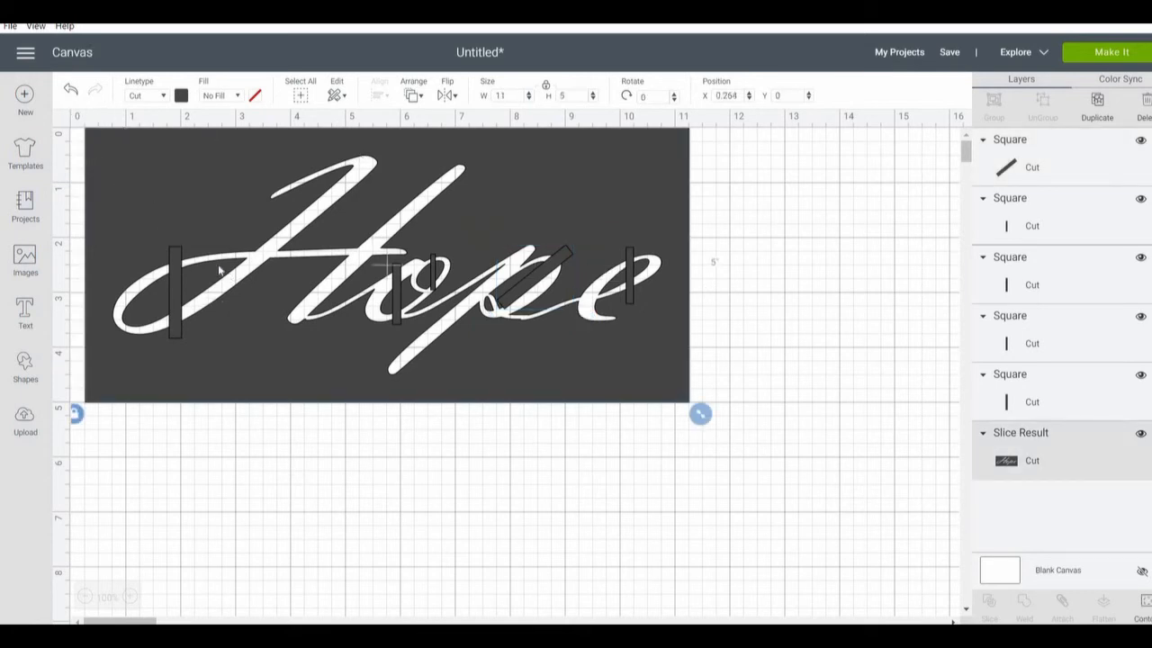
left_click_drag(676, 465, 589, 189)
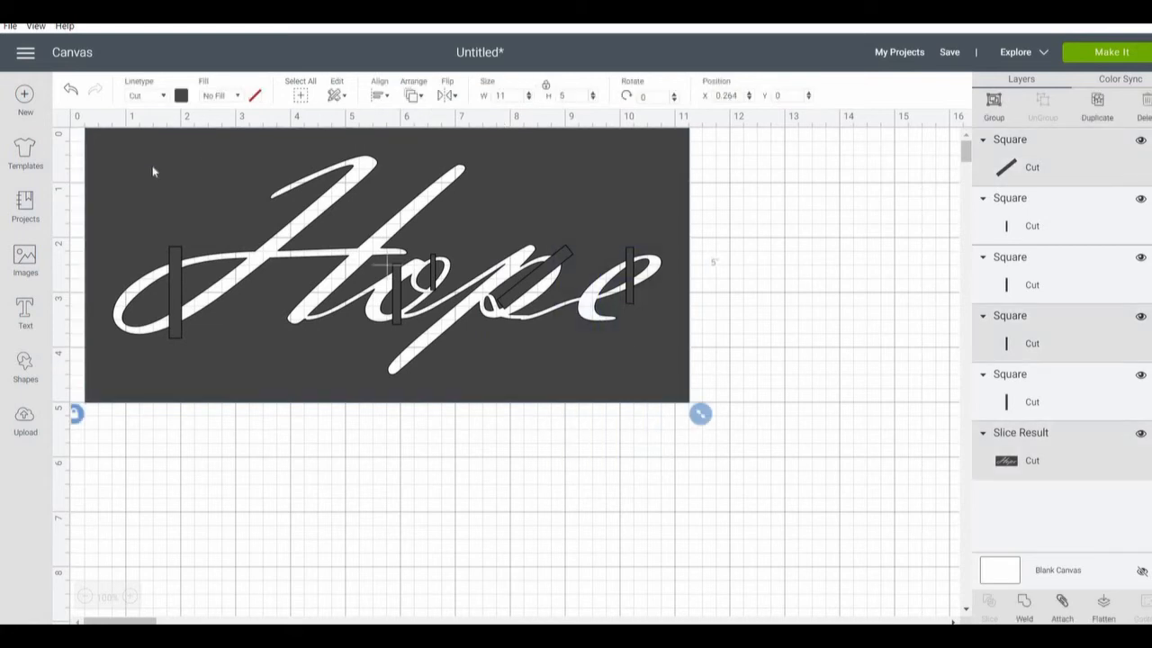
left_click_drag(108, 155, 109, 156)
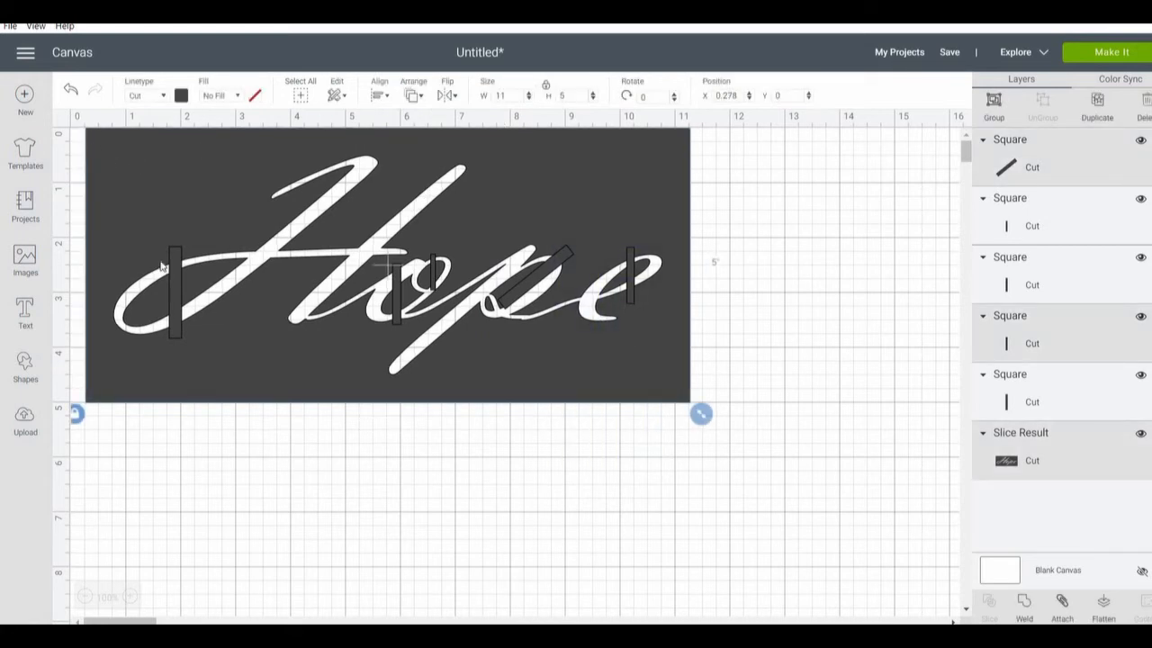
left_click_drag(787, 299, 65, 94)
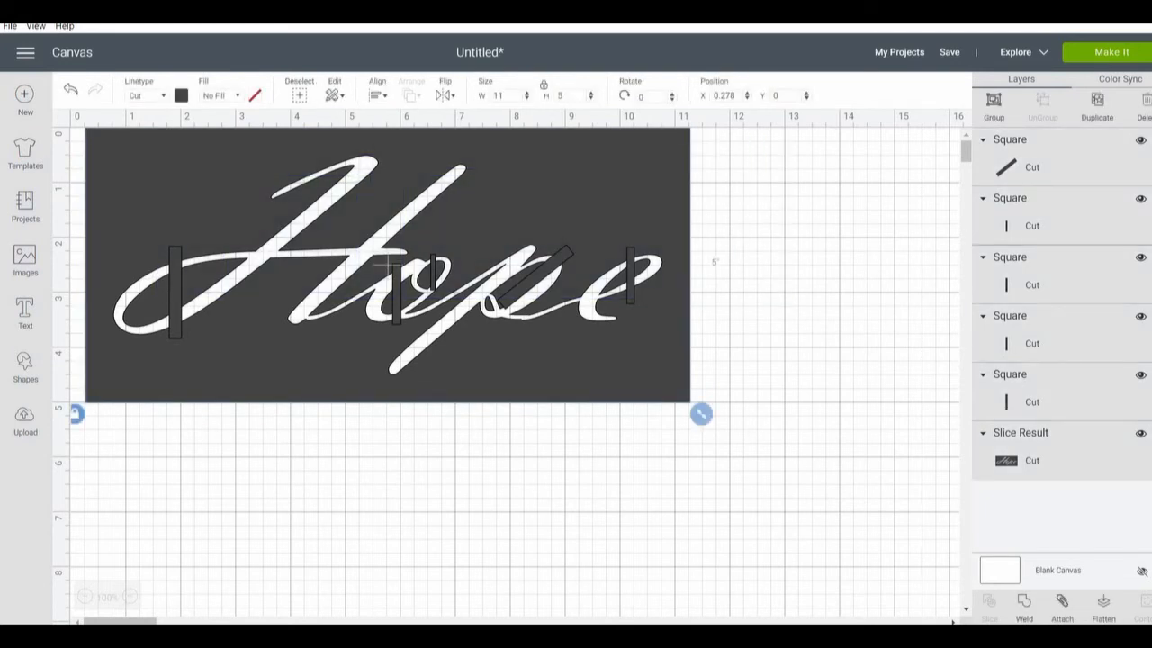
left_click(1023, 606)
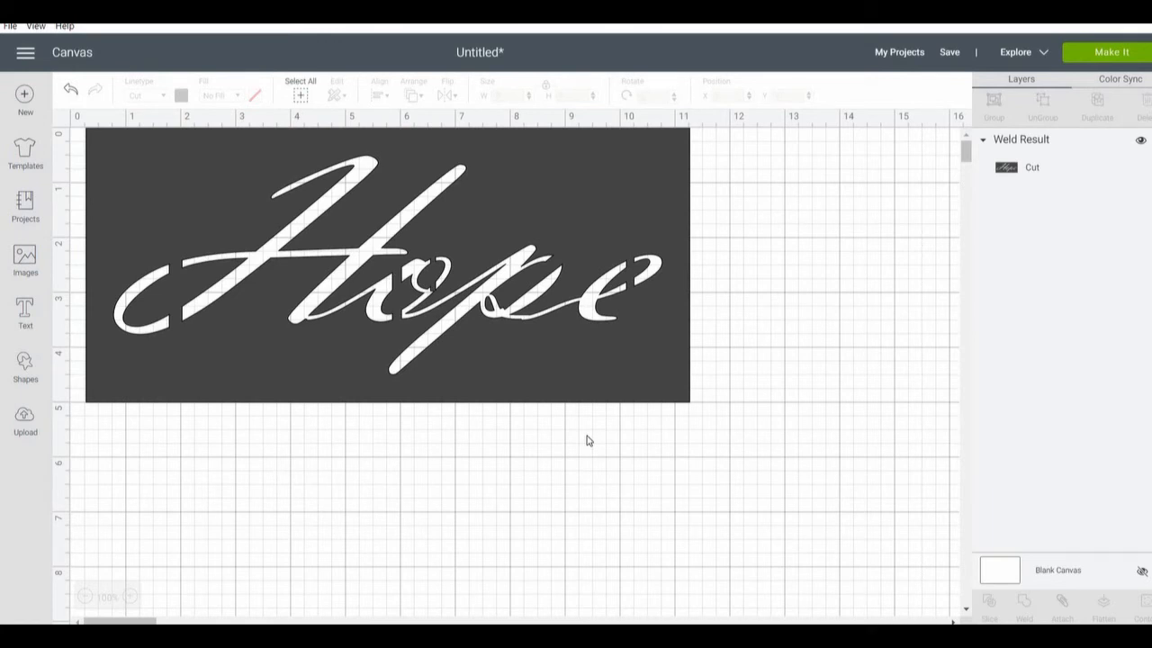
- Send the welded panel through the mat preview to the cut setup and set its material to Transparency
left_click(1112, 54)
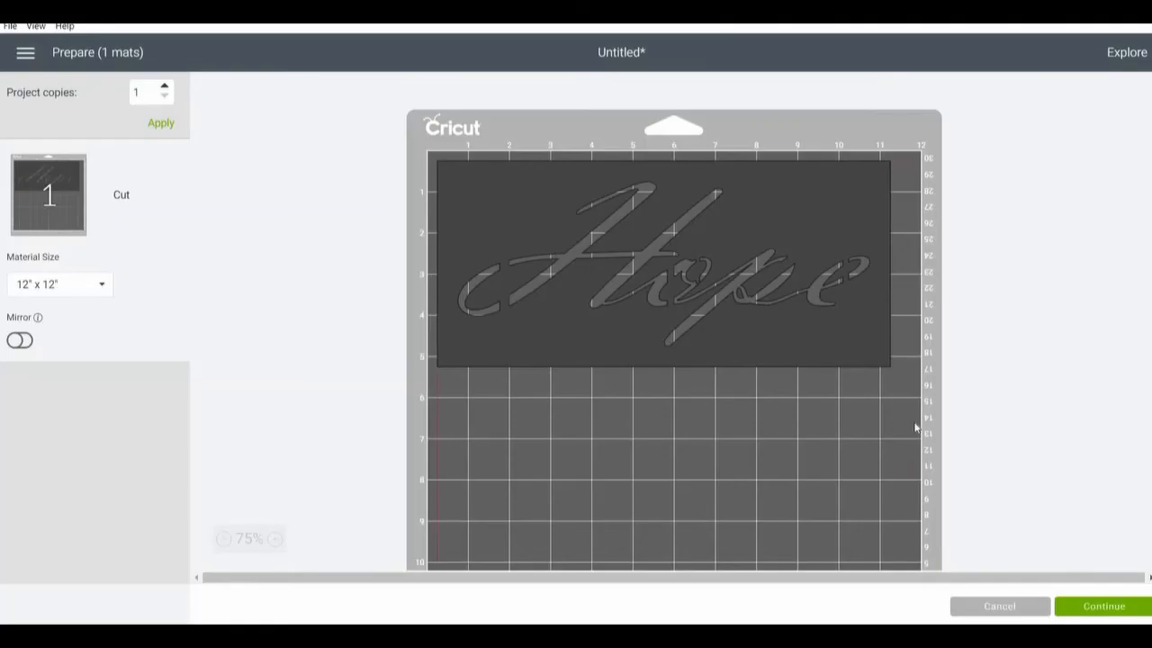
left_click(1119, 608)
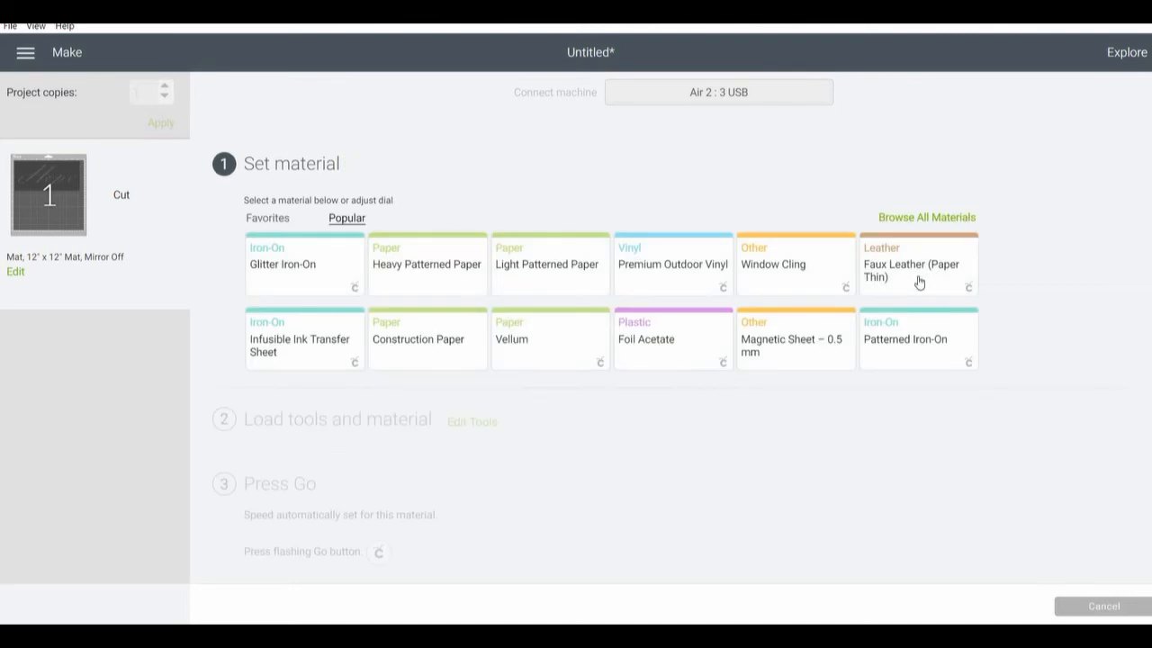
left_click(926, 217)
scroll(481, 464, "down", 20)
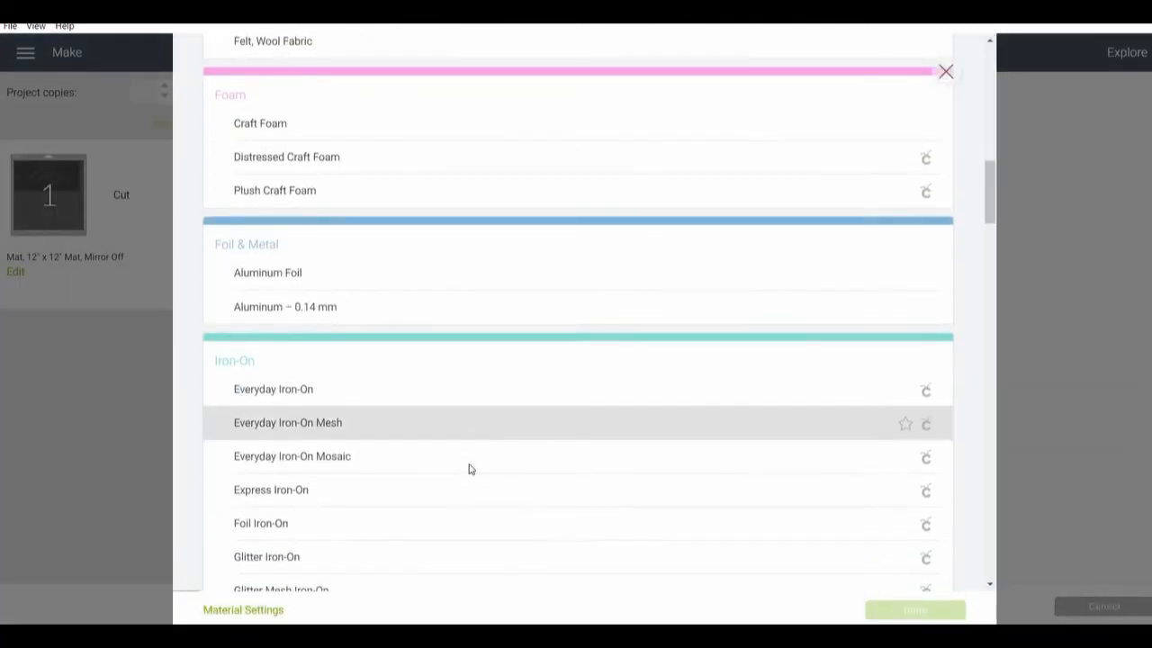
scroll(468, 472, "down", 15)
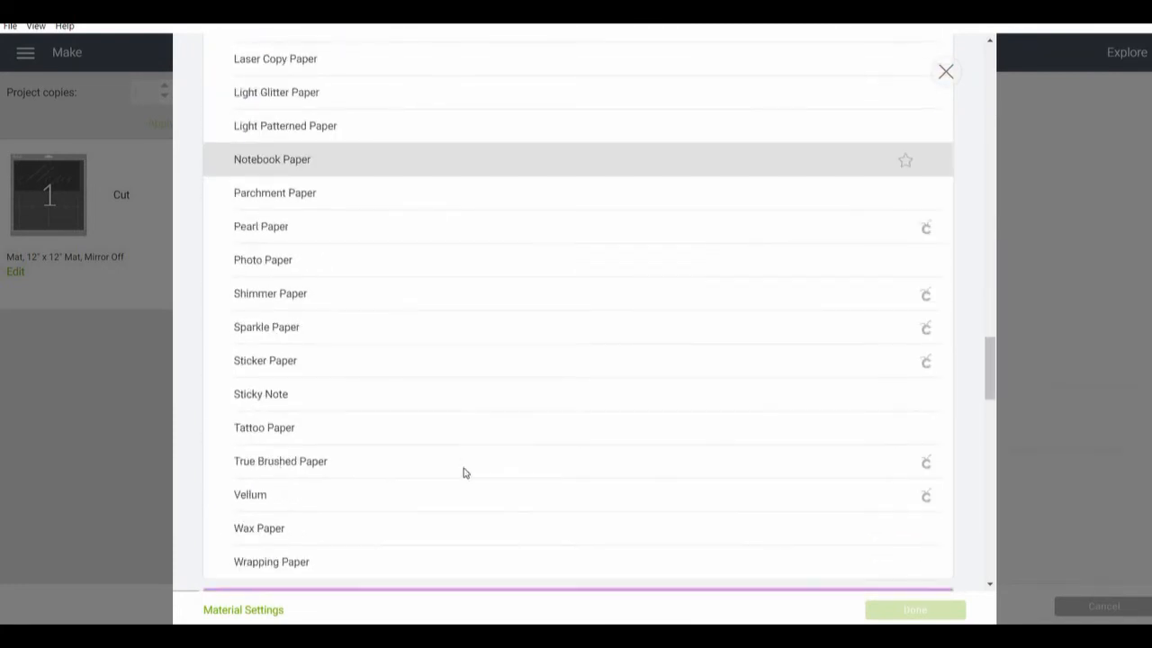
scroll(457, 477, "down", 10)
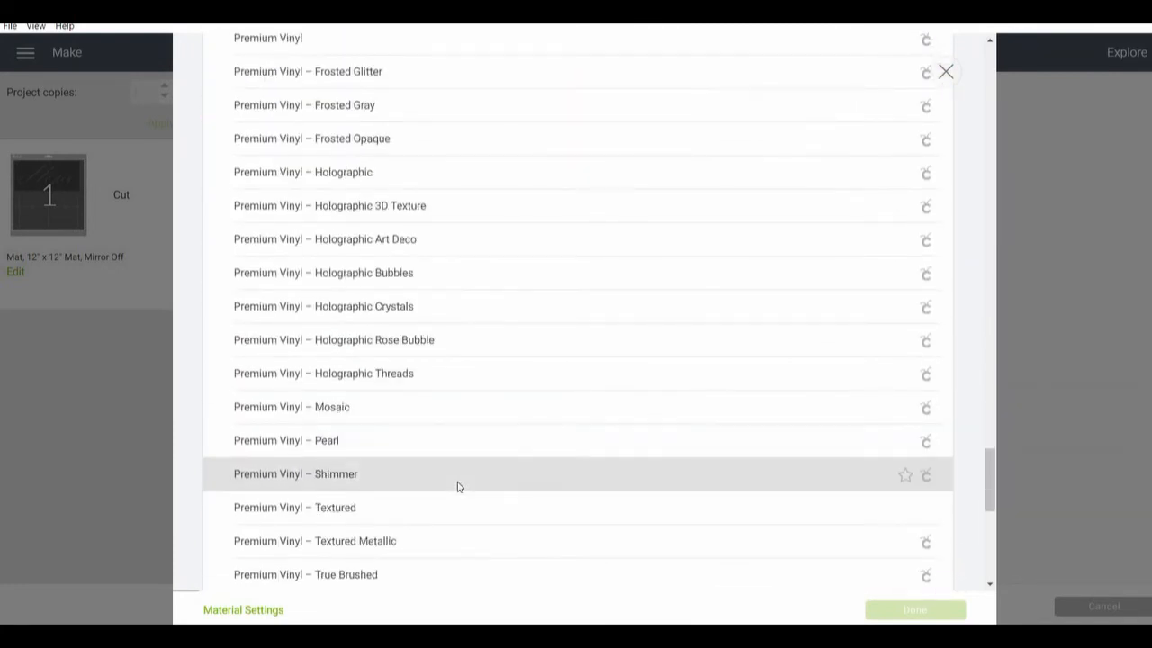
scroll(457, 486, "down", 5)
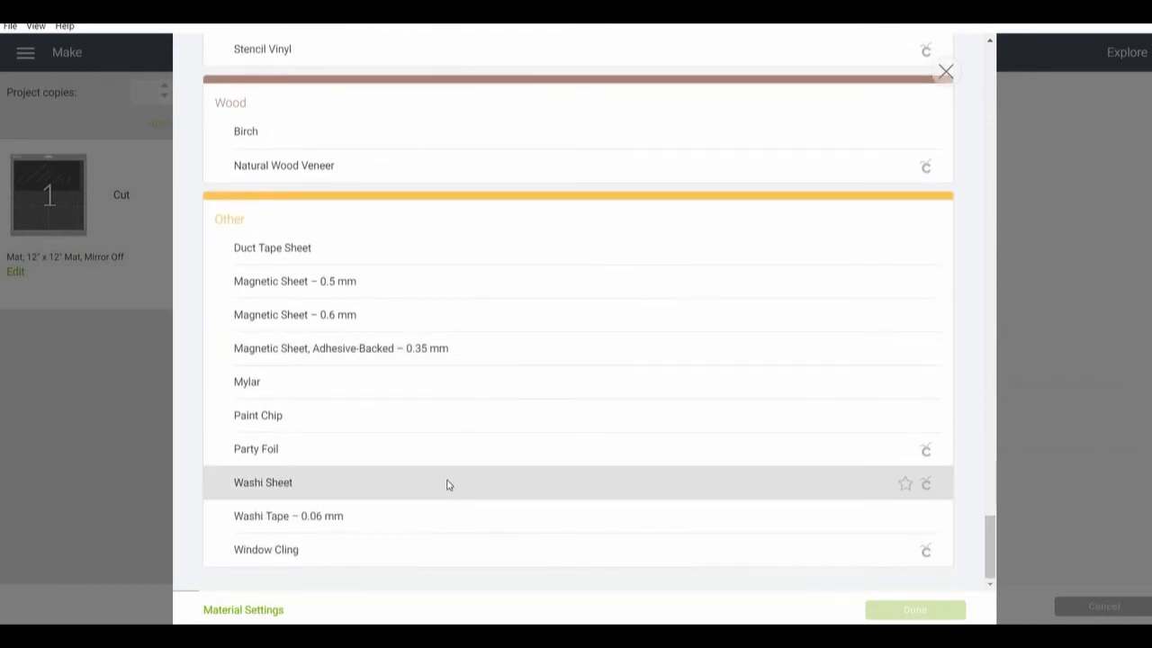
scroll(447, 484, "up", 8)
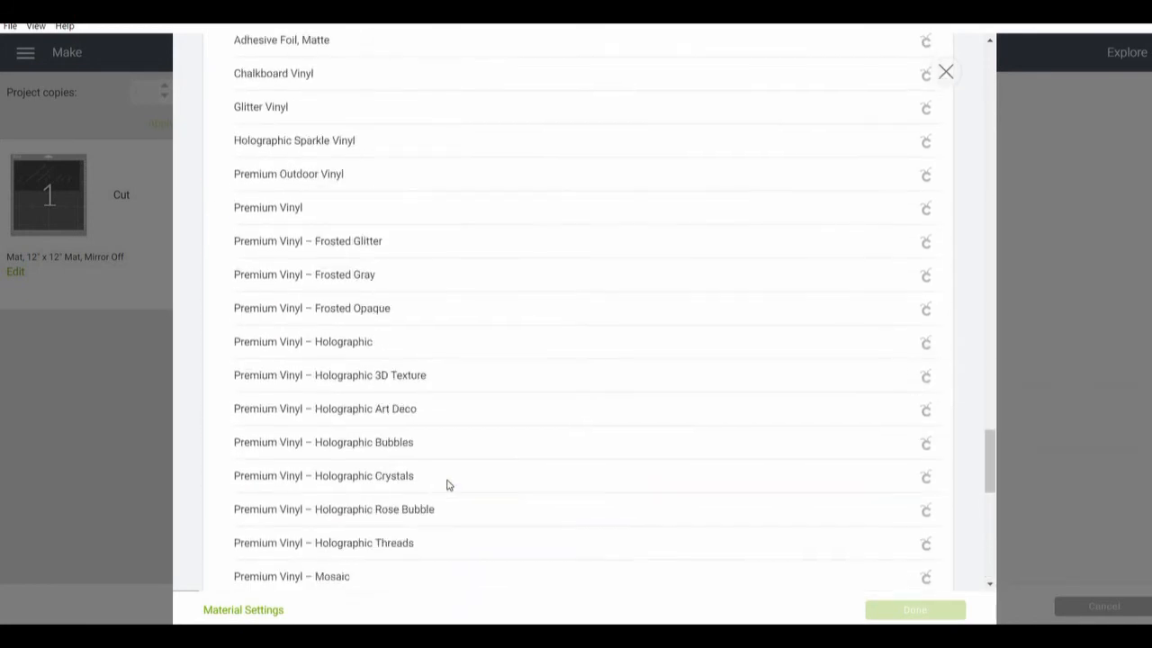
scroll(447, 484, "up", 5)
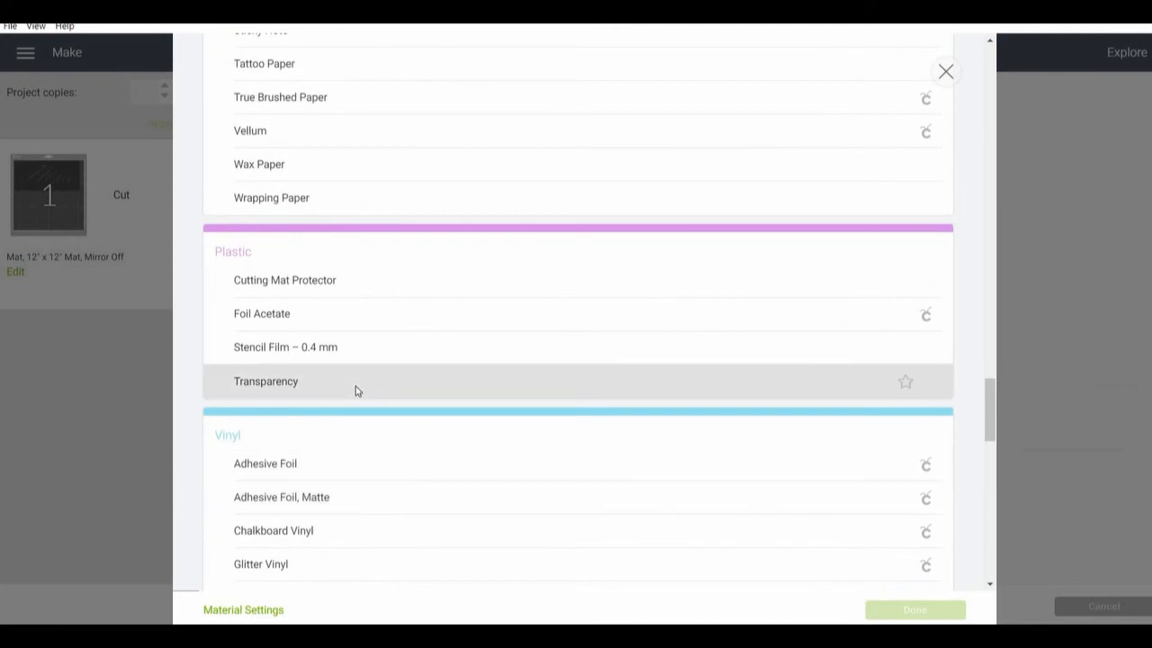
left_click(356, 390)
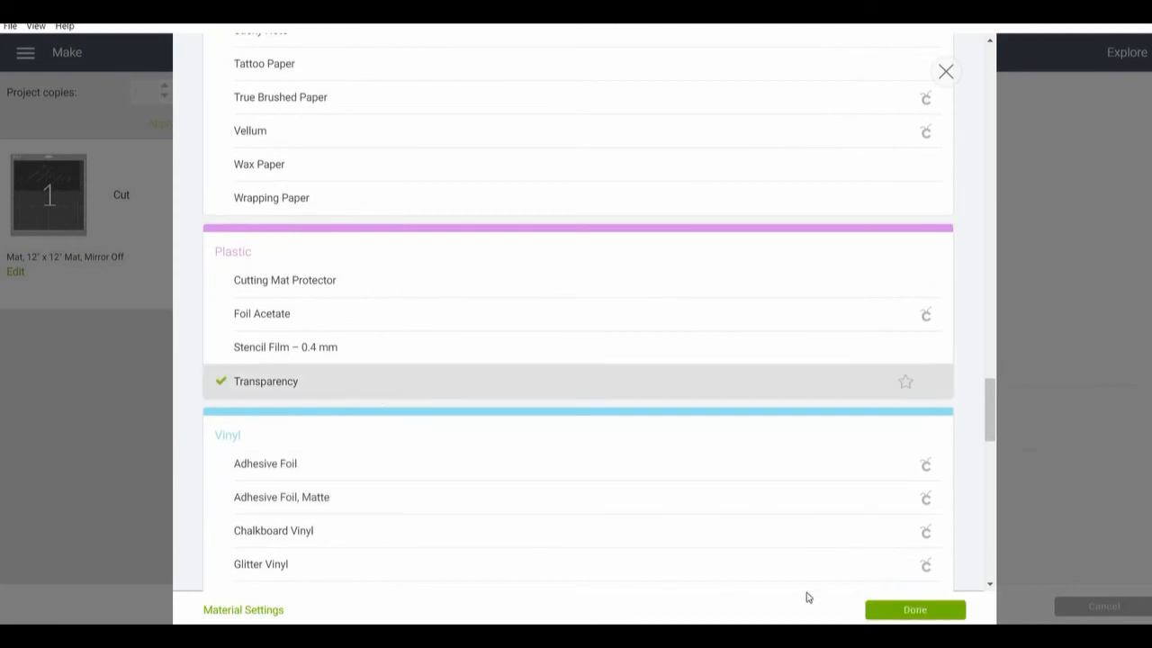
left_click(914, 611)
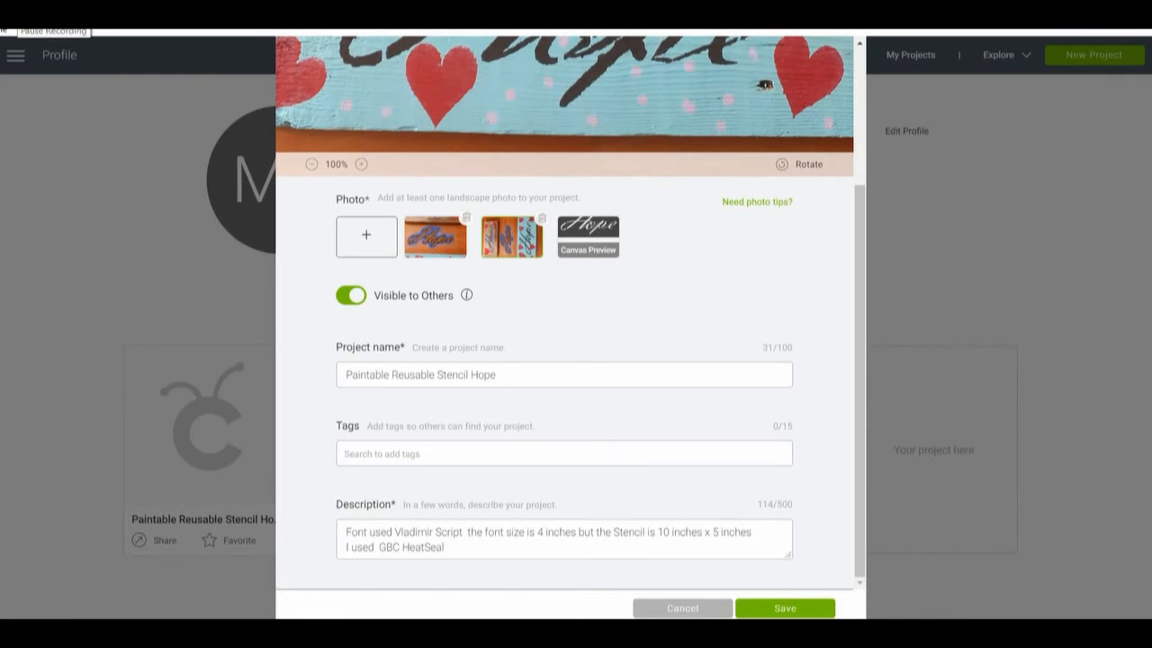
scroll(368, 443, "up", 3)
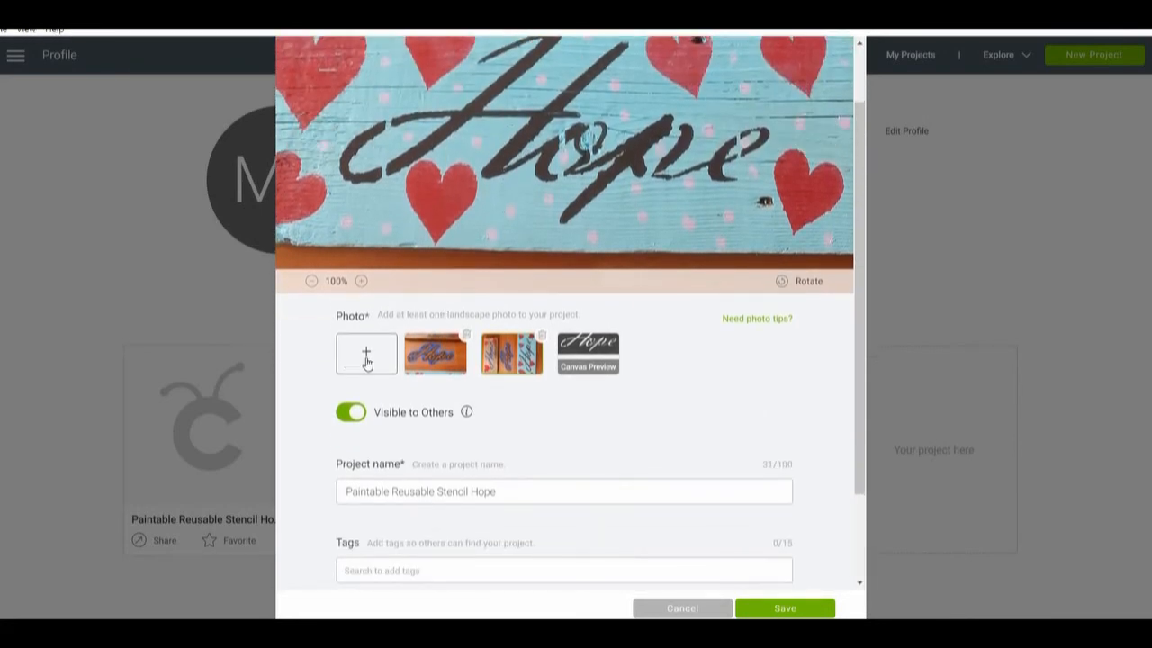
- Add the "Reusable Stencil" picture from the Pictures folder to the project's photos
left_click(367, 362)
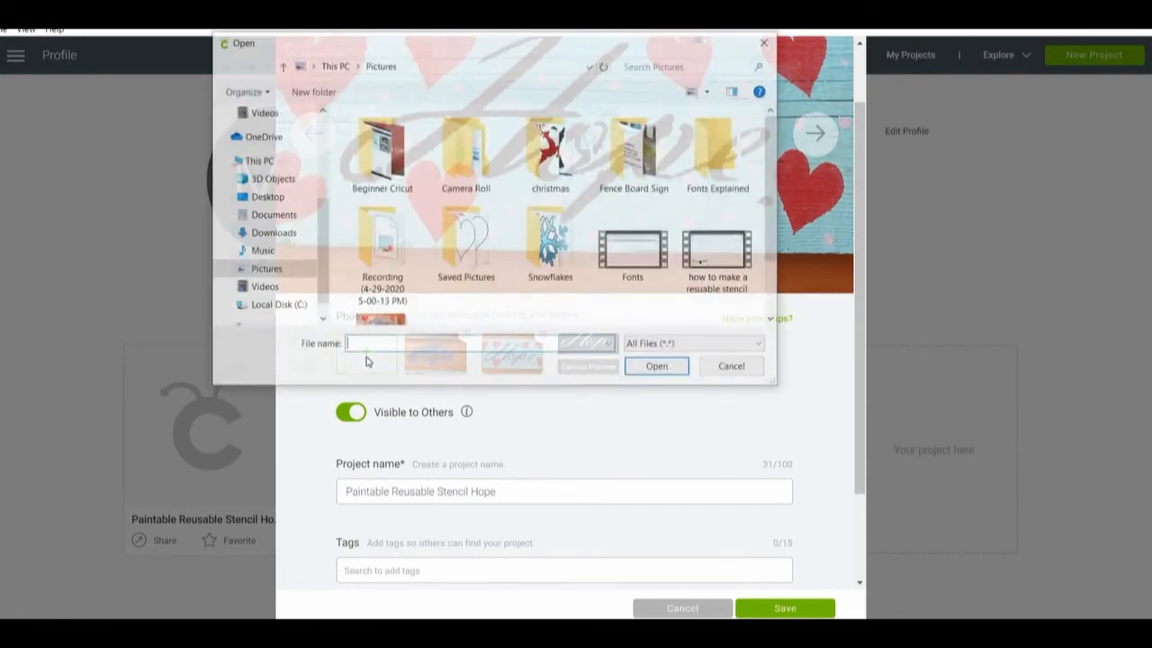
scroll(405, 288, "down", 1)
left_click(396, 286)
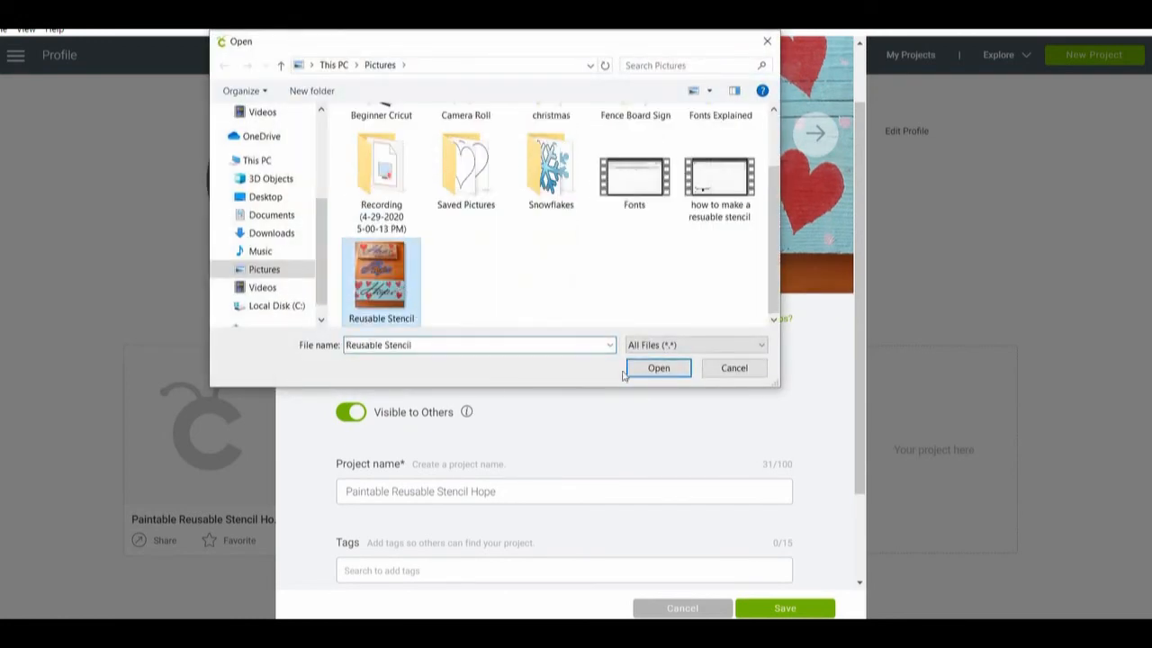
left_click(657, 368)
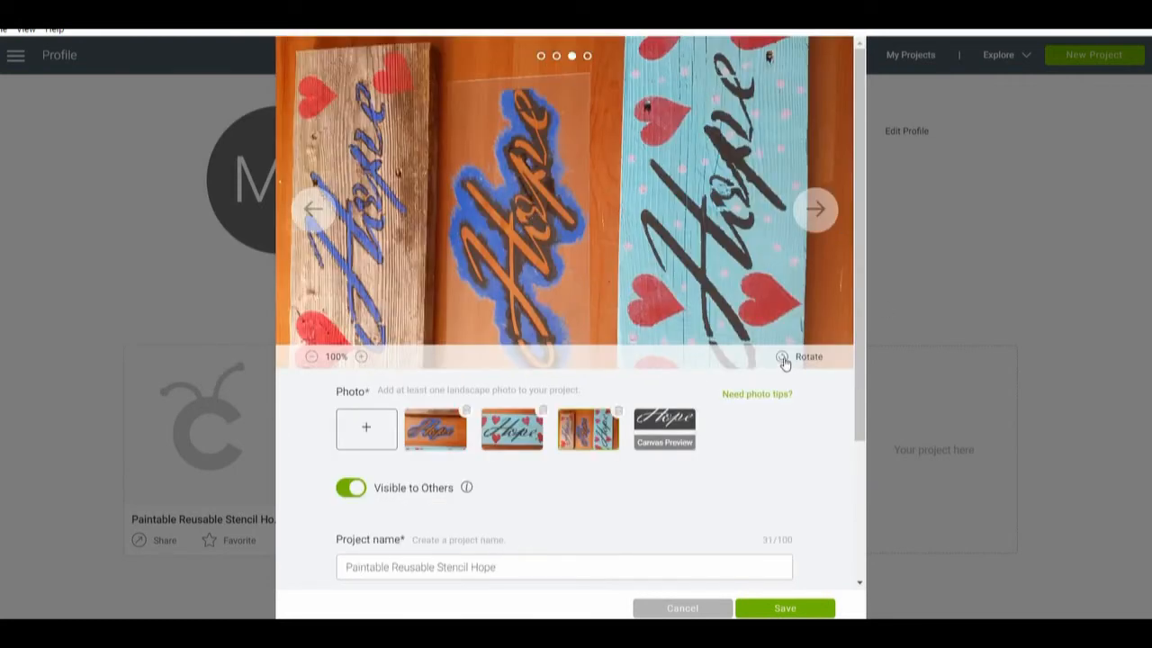
- Rotate the newly added photo upright and reposition it to frame the wooden "Hope" board above the stencil
left_click(783, 360)
left_click(783, 359)
left_click(783, 359)
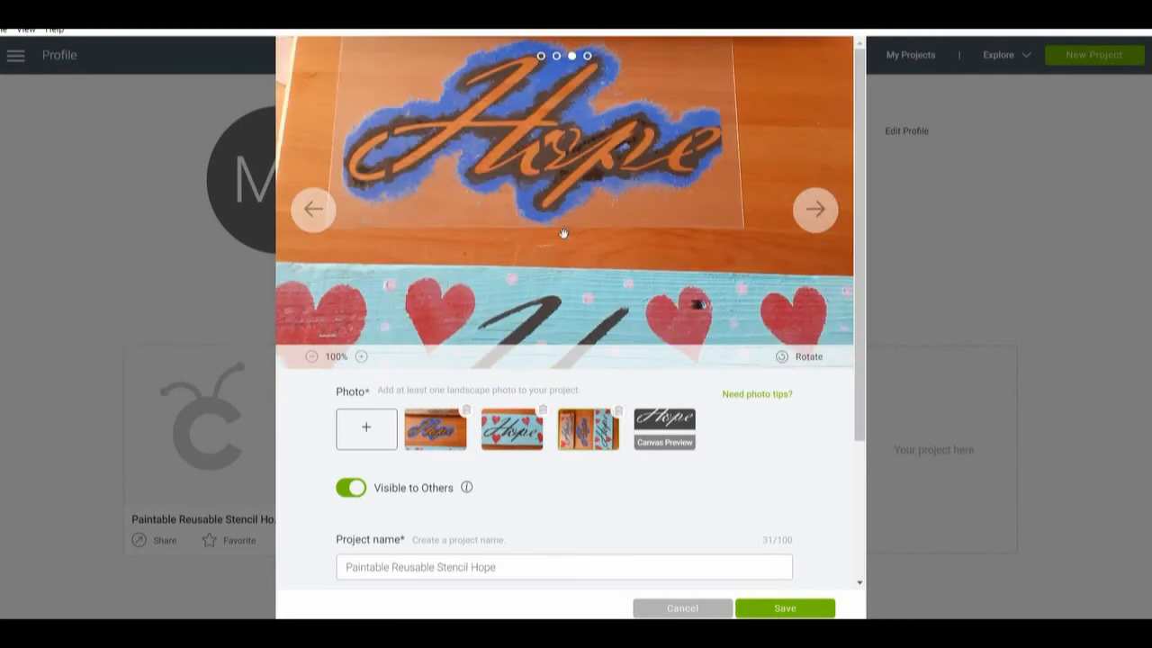
left_click_drag(589, 323, 591, 358)
left_click_drag(585, 209, 594, 373)
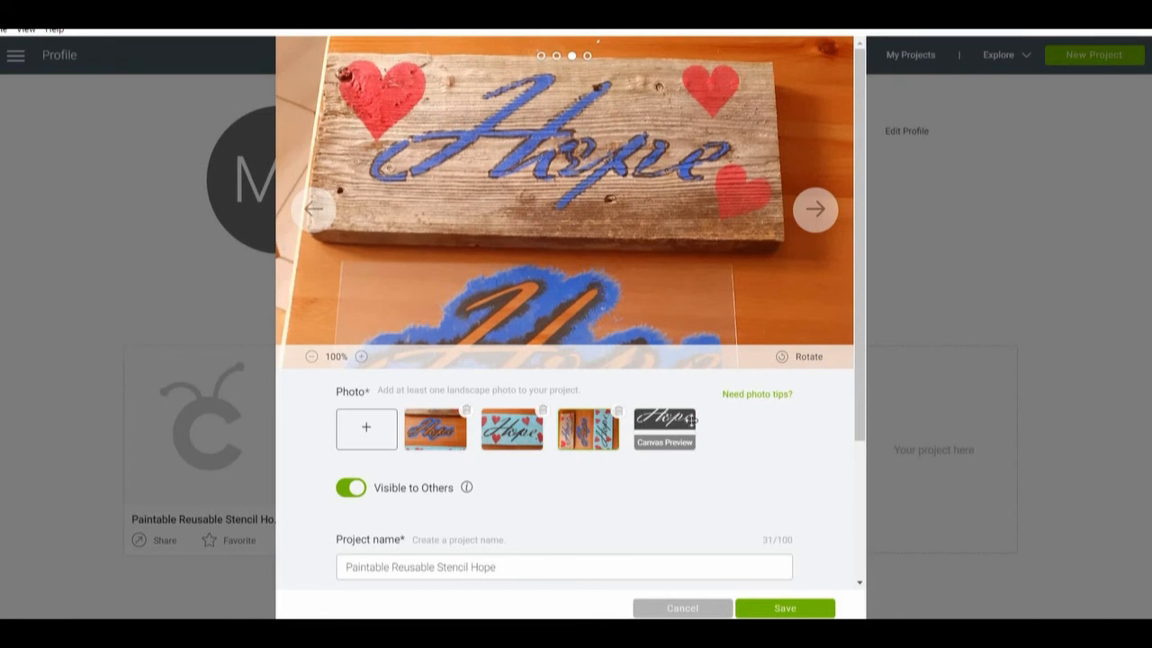
- Save the project details and dismiss the sharing options
scroll(693, 423, "down", 3)
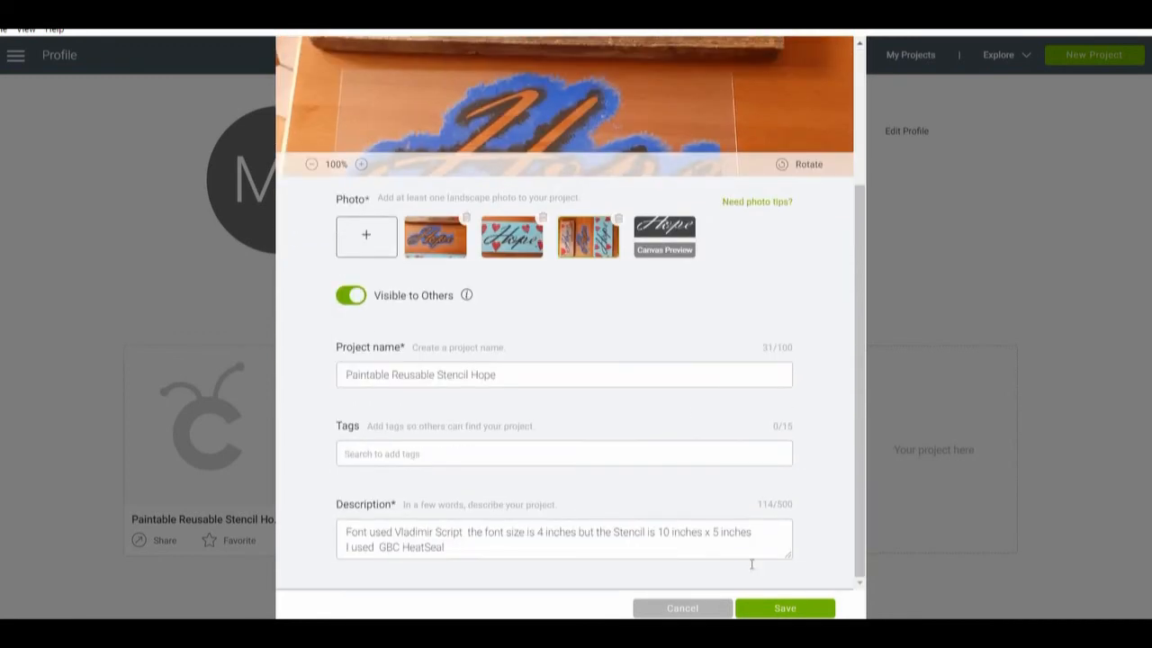
left_click(786, 609)
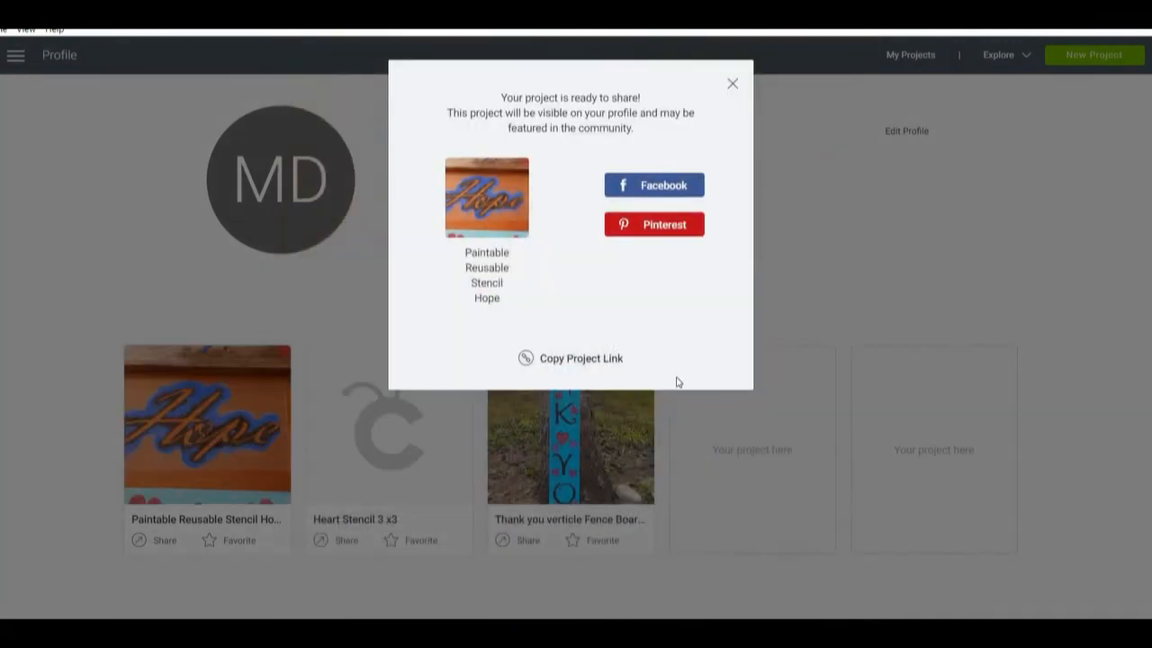
left_click(731, 87)
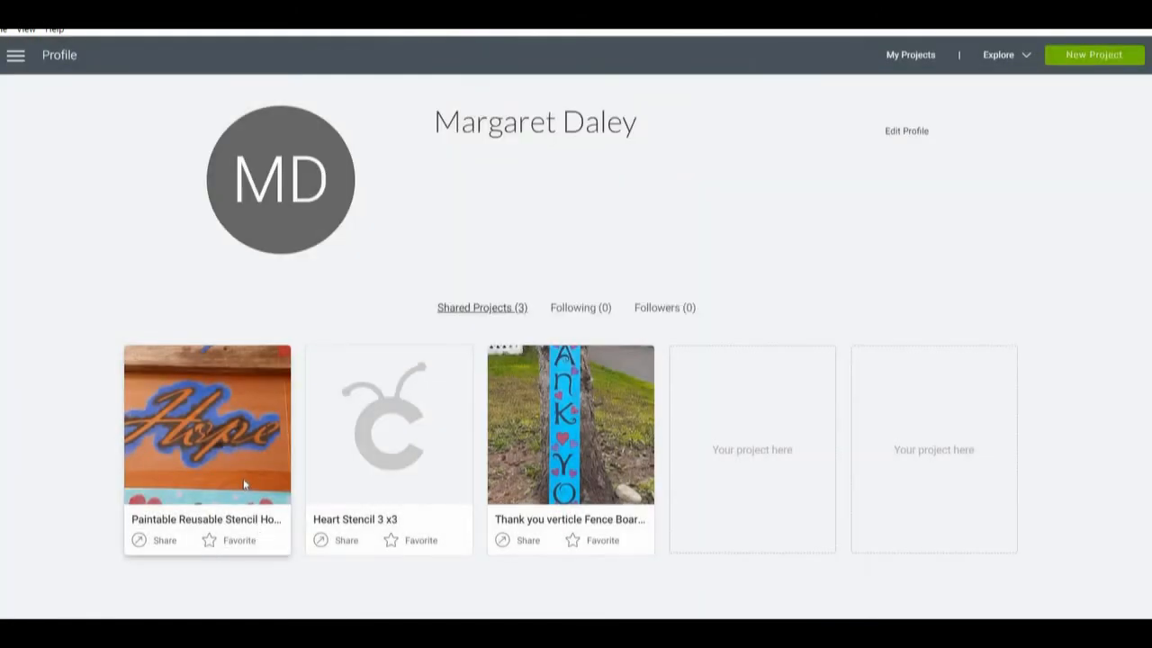
- Reopen the shared "Paintable Reusable Stencil Hope" project for editing, down to its description
left_click(243, 484)
scroll(570, 441, "down", 3)
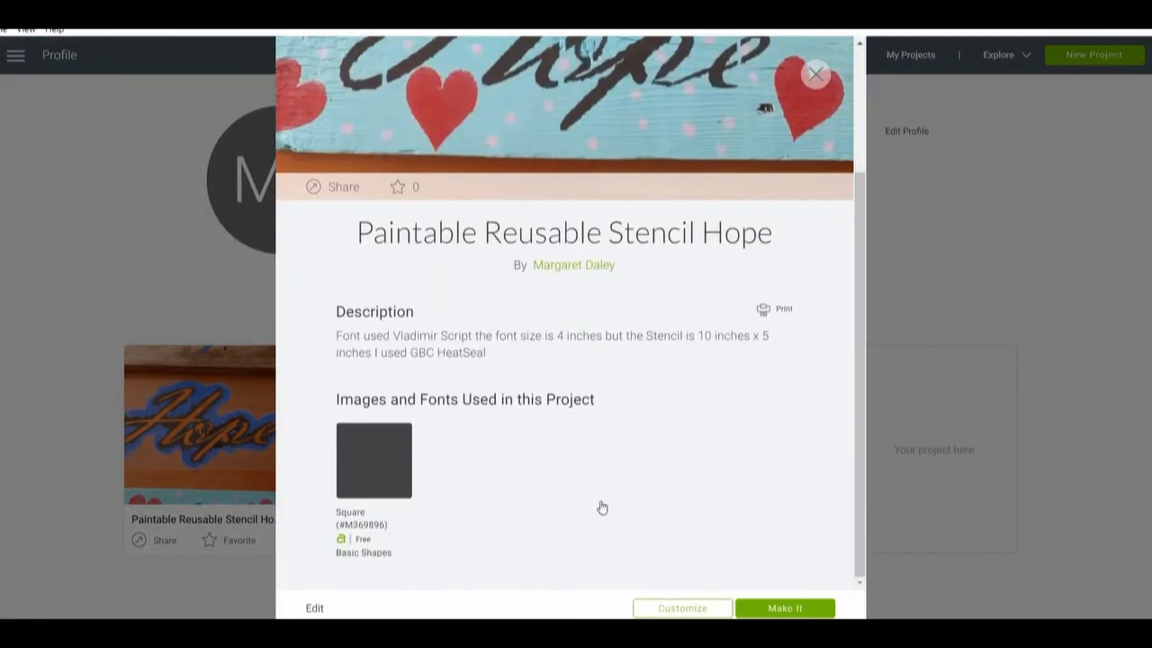
left_click(312, 609)
scroll(389, 478, "down", 2)
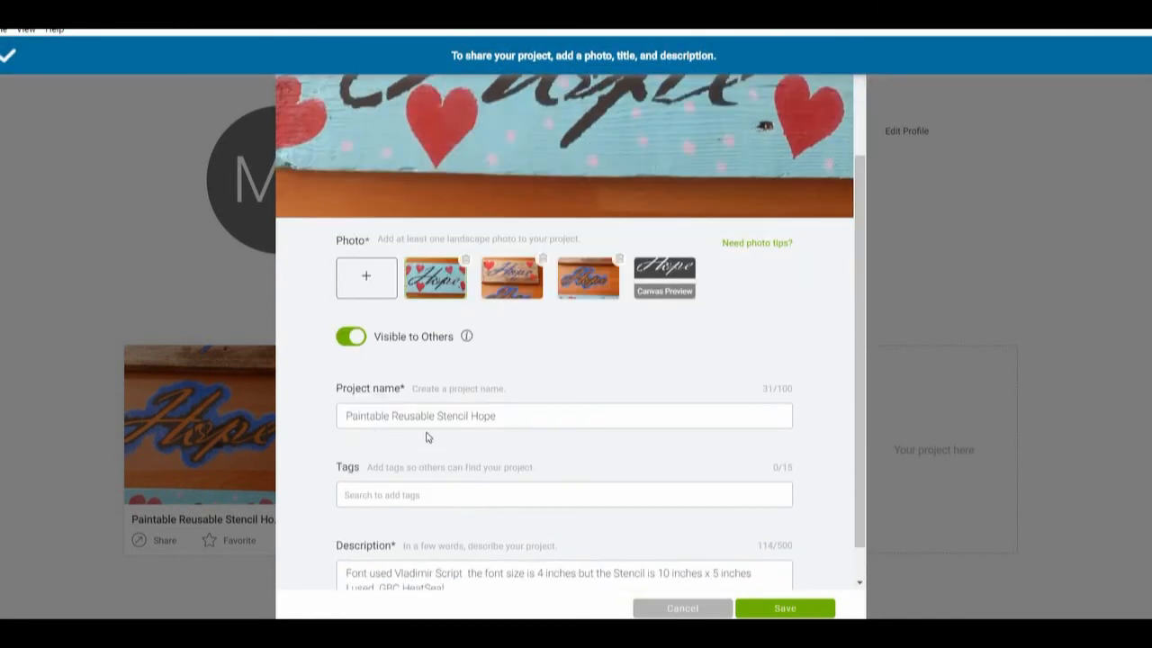
scroll(491, 471, "down", 1)
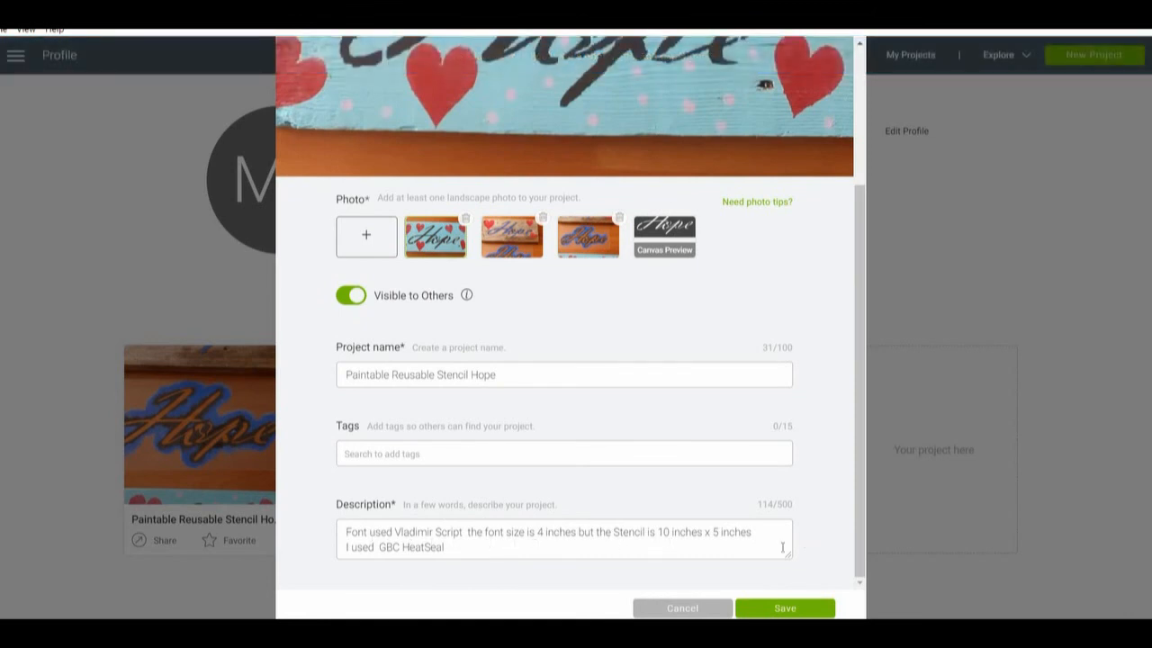
- Extend the description after "GBC HeatSeal" with "Thermal Laminating pouches. 4mil but cut in half is 2 mil. Used the transperency"
left_click(482, 553)
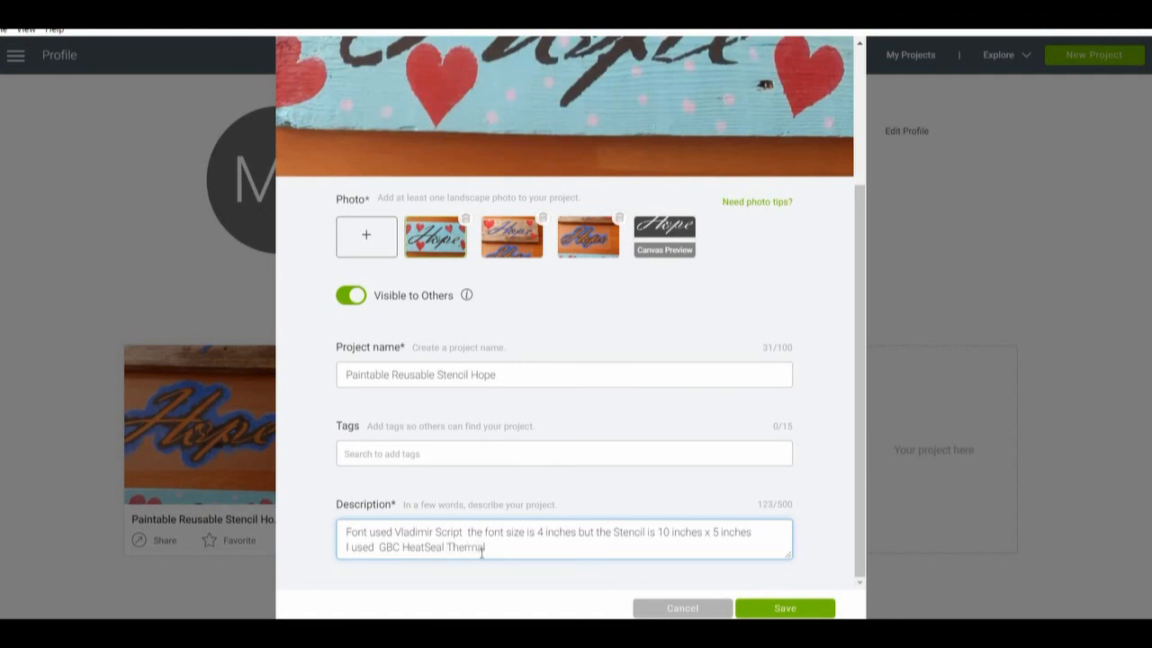
type("aminating pouches. 4mil but cut in half")
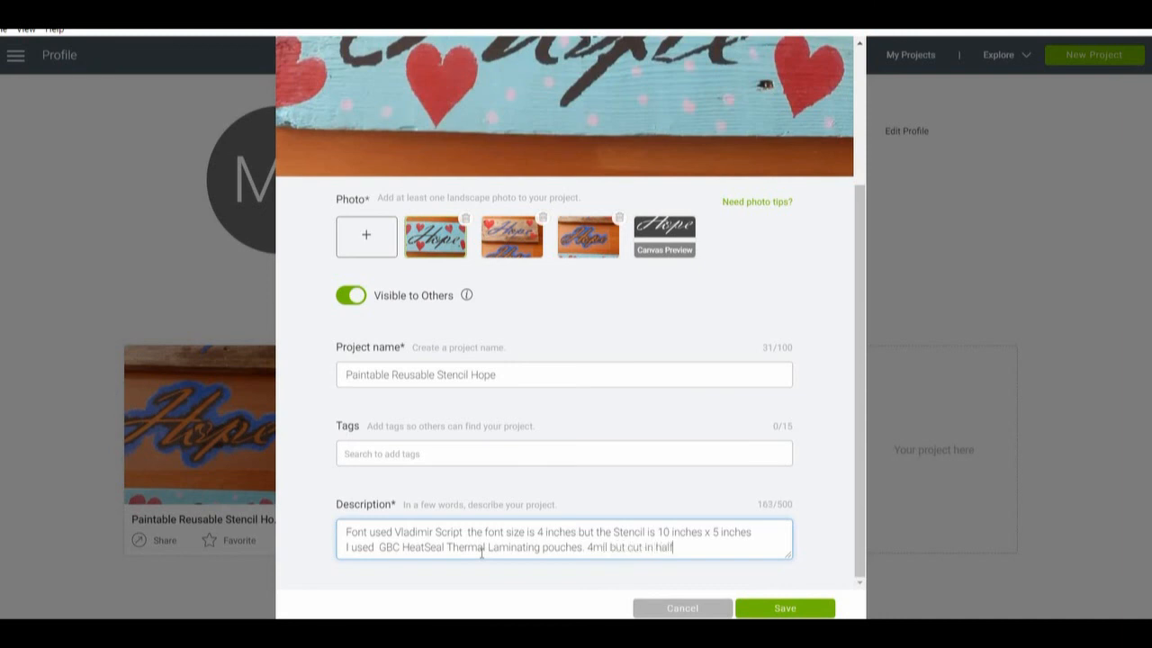
type("mil. Used the transperency")
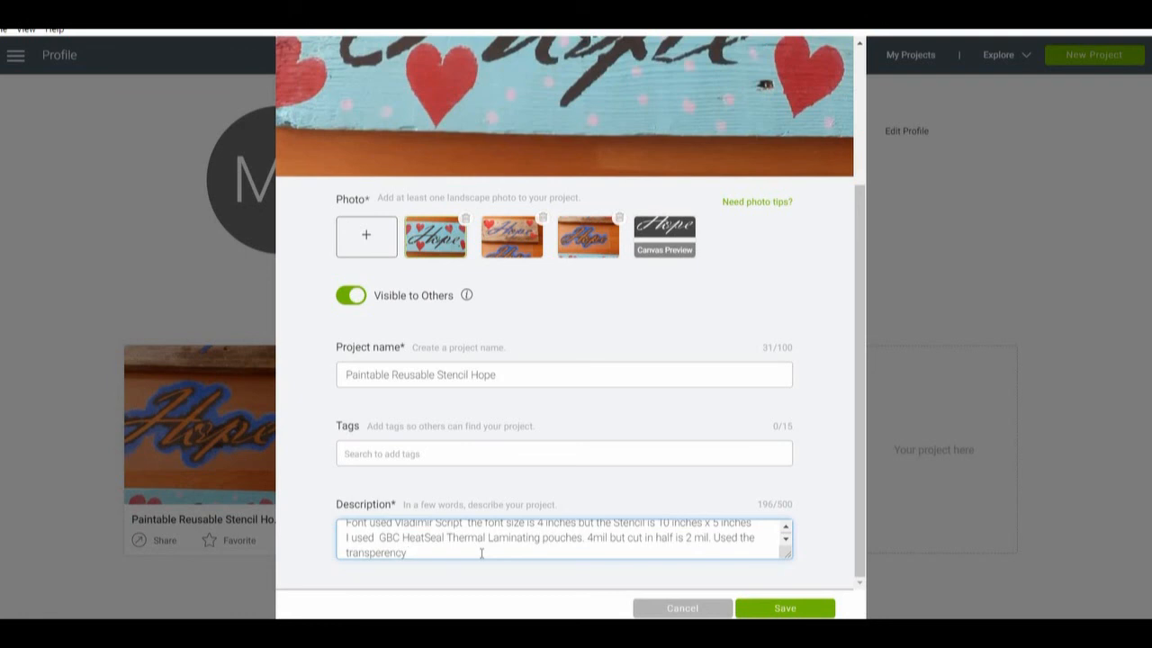
- Erase the misspelled end of "transperency" in the description and retype the word from "transp"
key("BackSpace")
key("BackSpace")
key("BackSpace")
key("BackSpace")
key("BackSpace")
key("BackSpace")
key("BackSpace")
key("BackSpace")
type("sp")
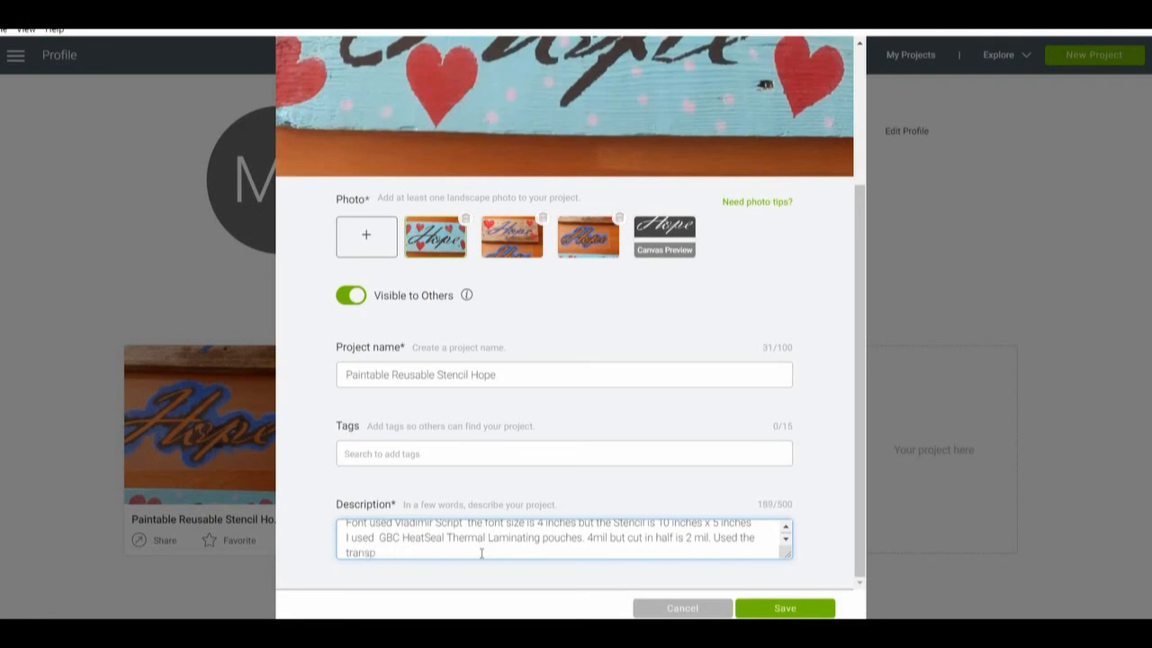